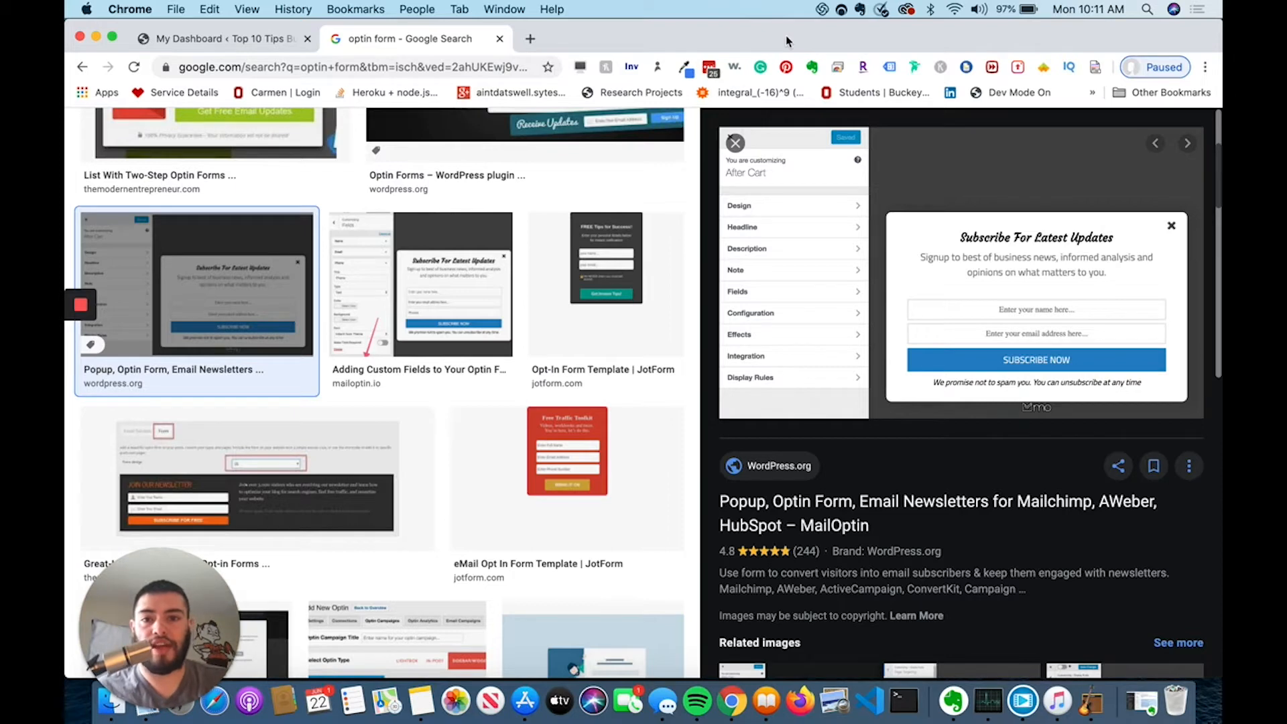
Step: Close the image search page and create a new funnel named test-funnel with the slug test-funnel
key("super+w")
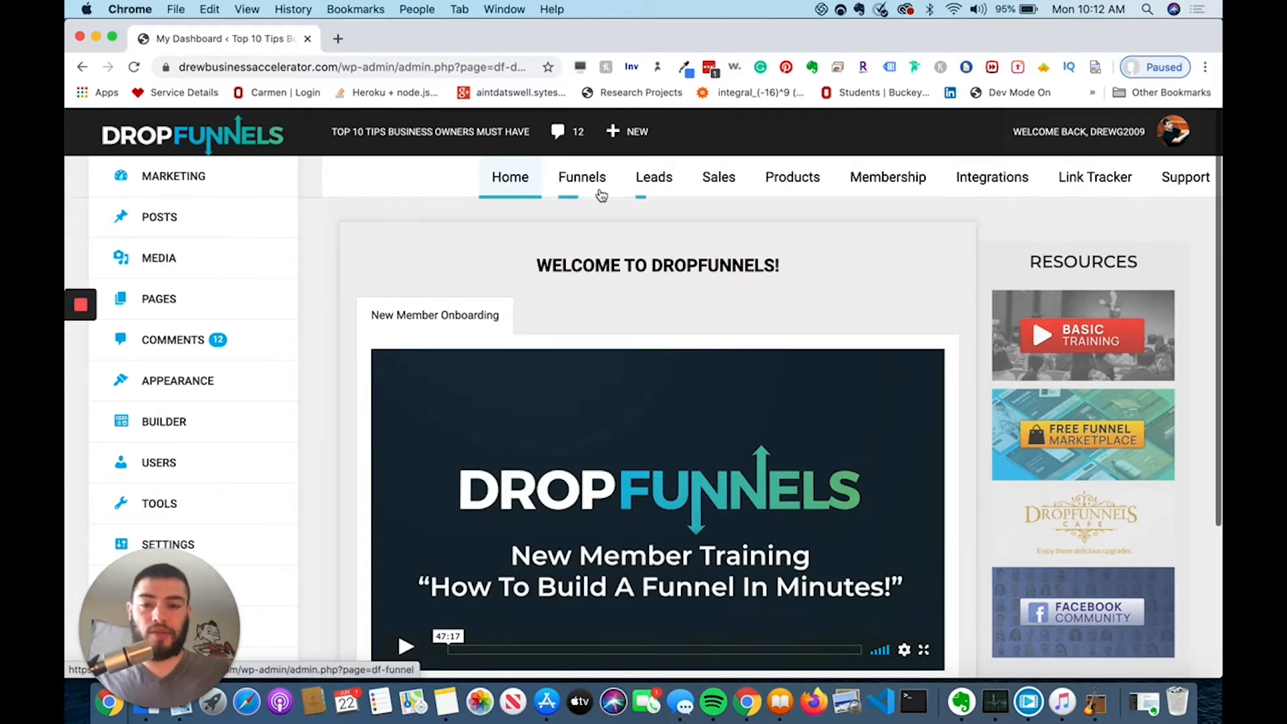
left_click(573, 185)
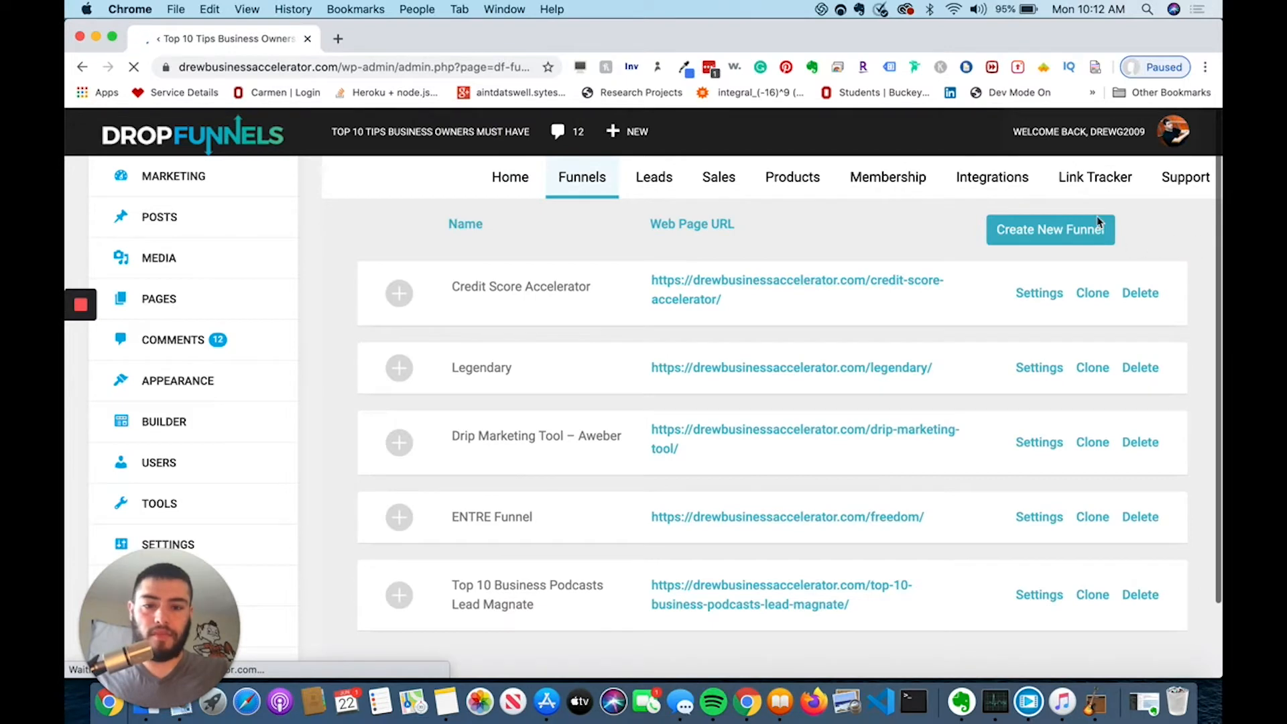
left_click(1099, 228)
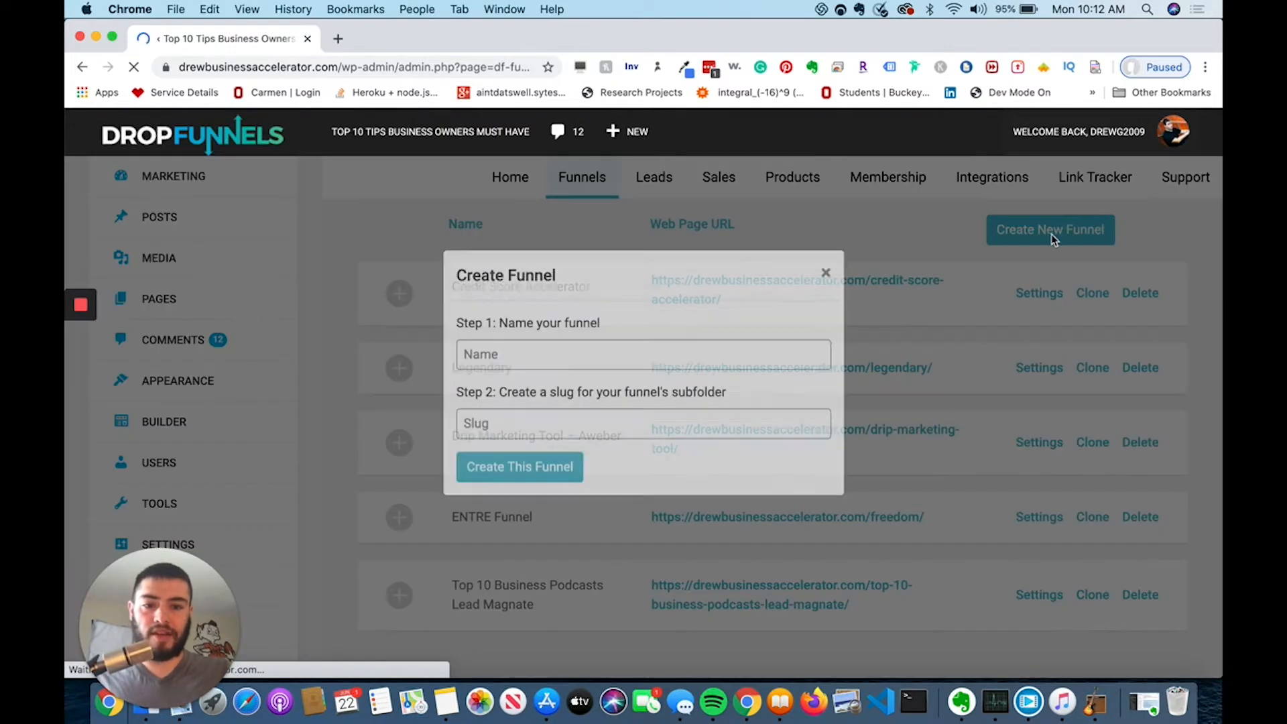
left_click(650, 376)
type("test-funnel")
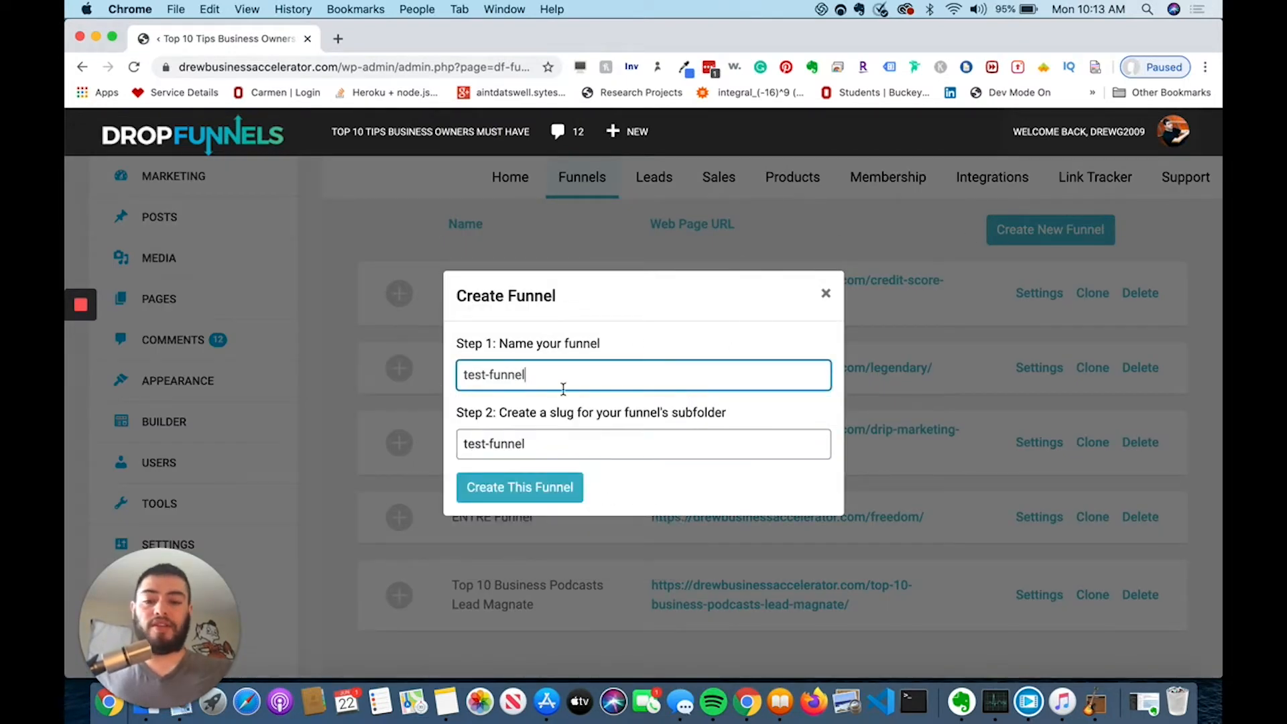
left_click(538, 501)
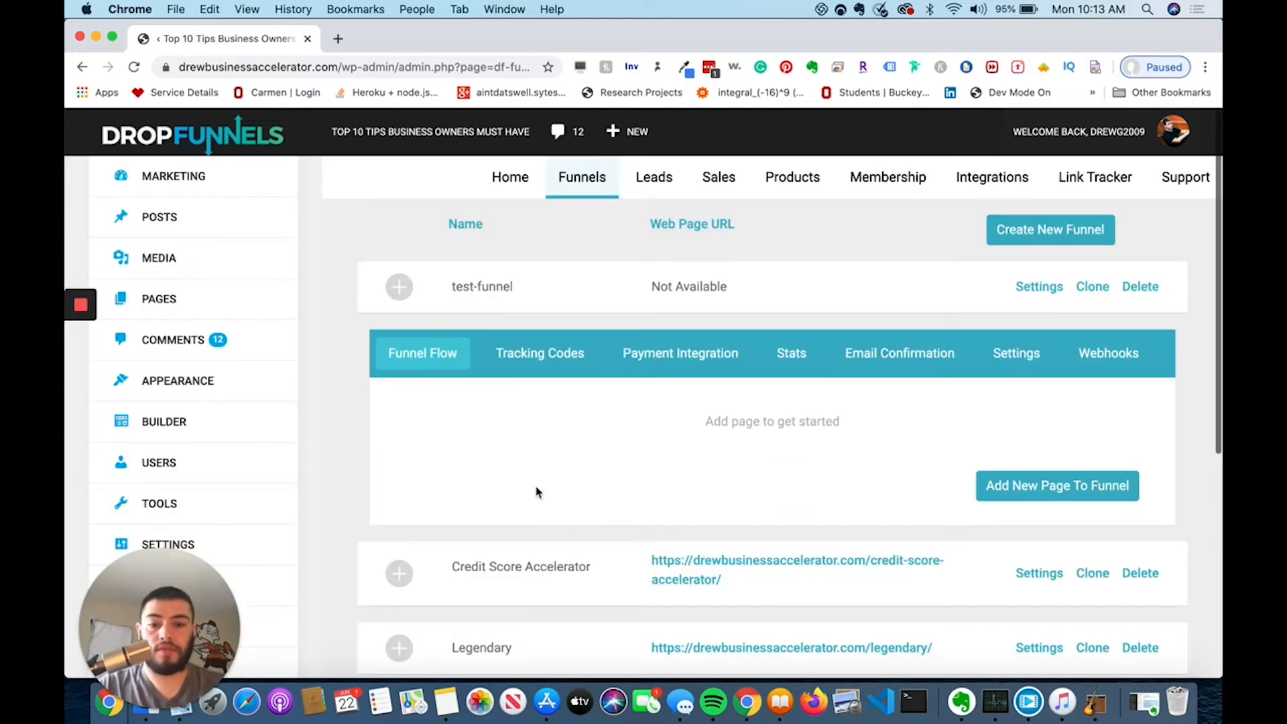
Step: Add a page to test-funnel with the step name optin and the slug optin
left_click(986, 496)
left_click(588, 381)
type("optin")
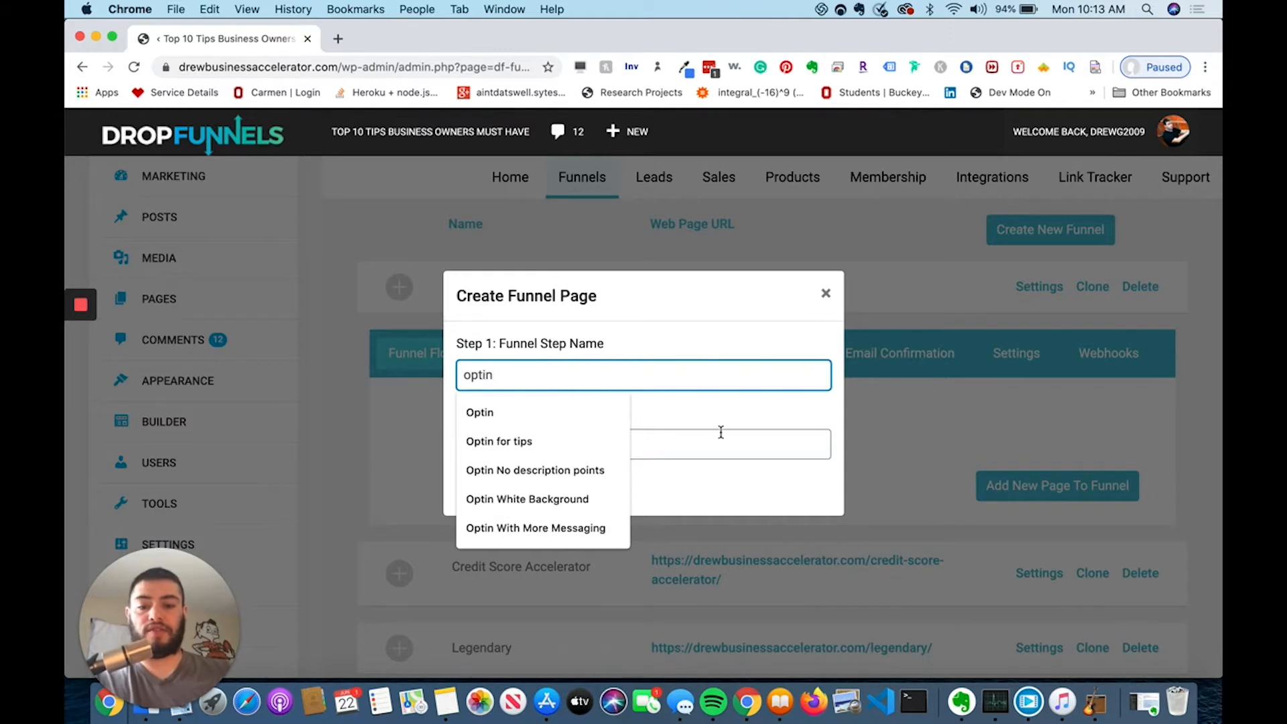
left_click(713, 497)
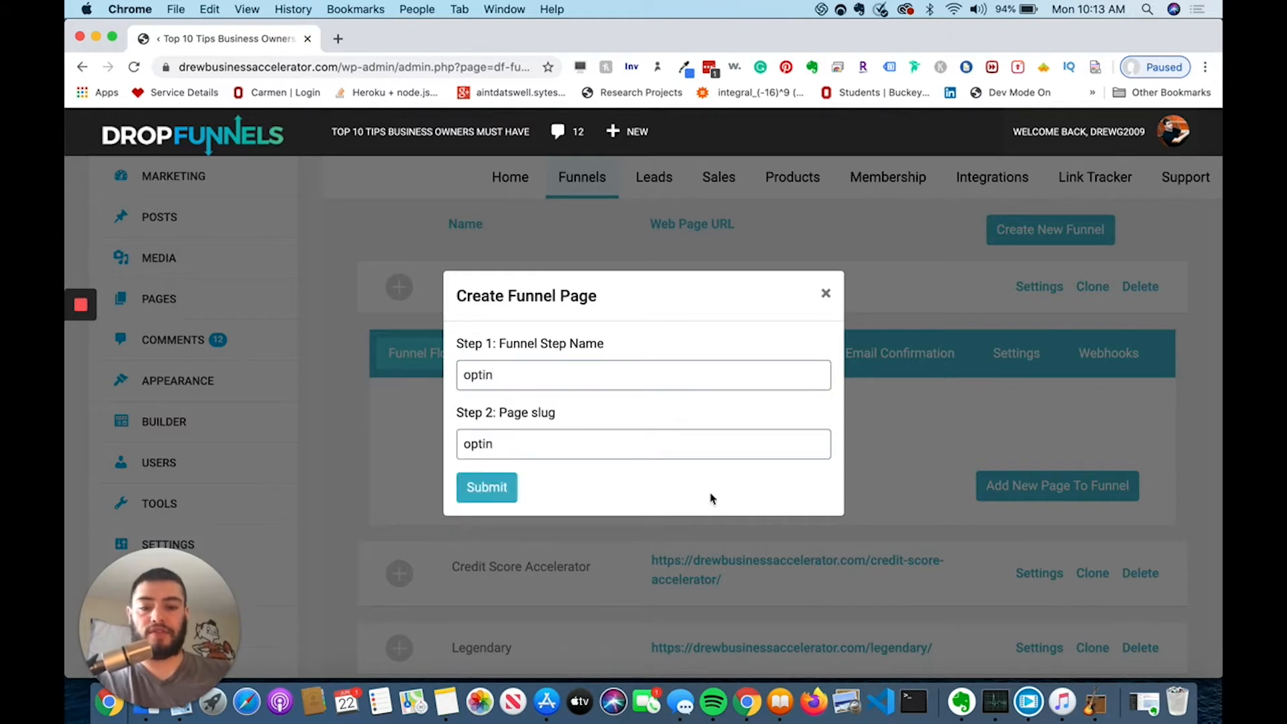
left_click(506, 500)
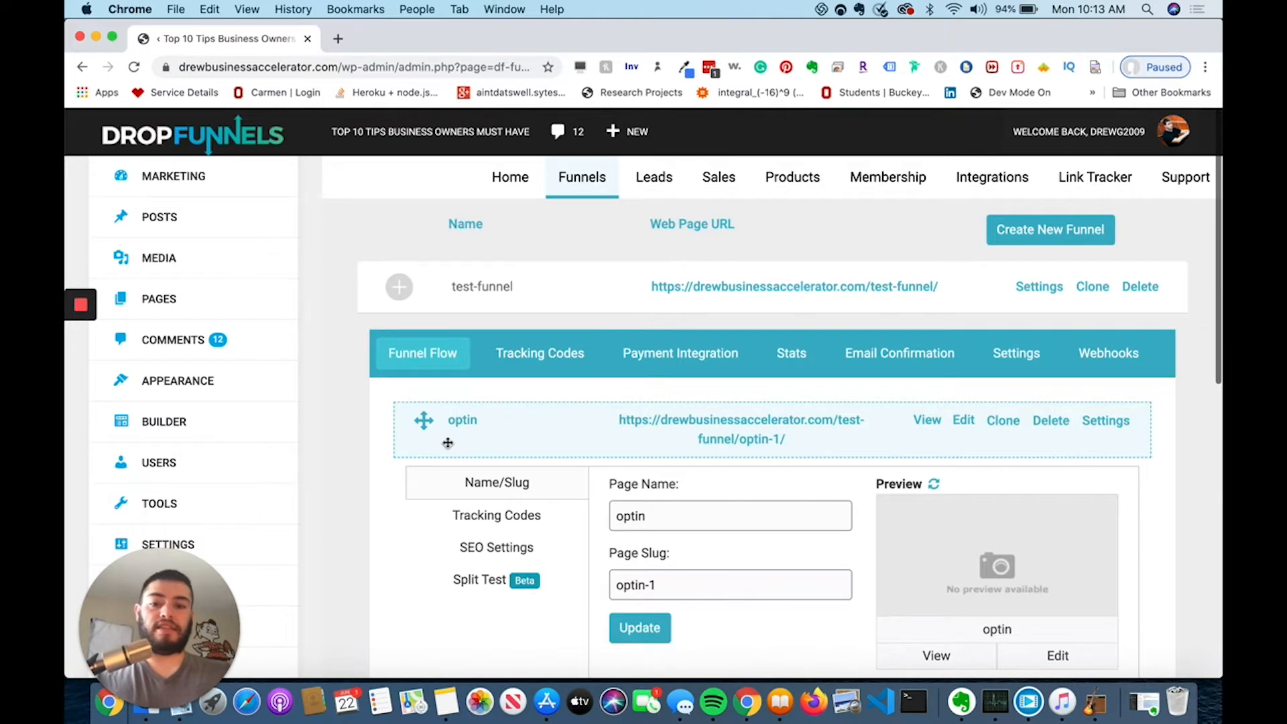
Step: Open the optin page for editing in the page builder and look through the available standard modules
scroll(447, 443, "down", 3)
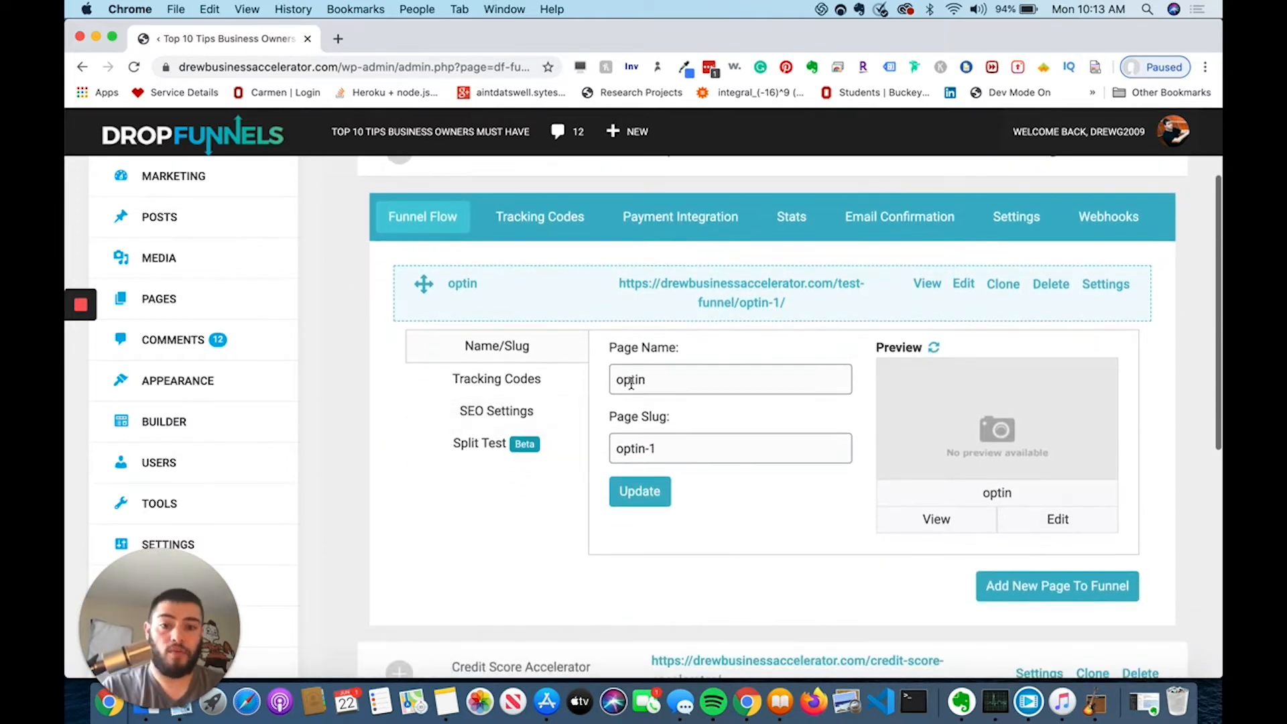
left_click(962, 285)
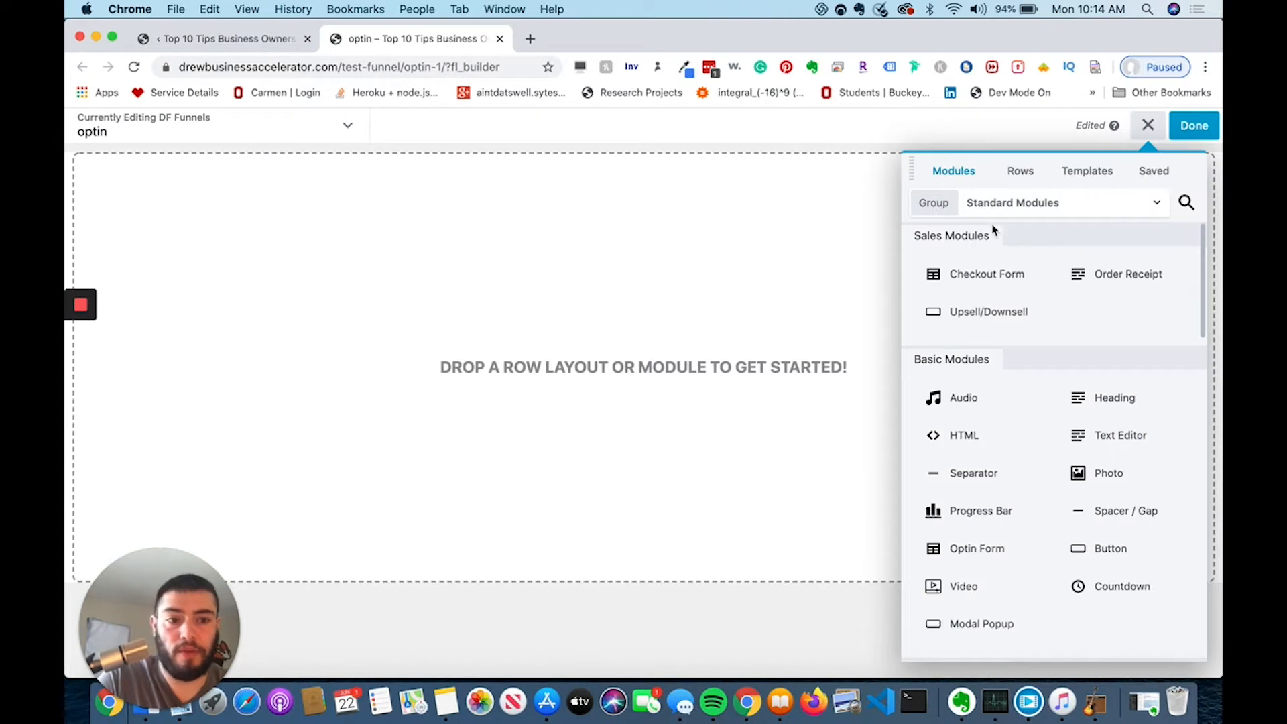
scroll(997, 376, "down", 3)
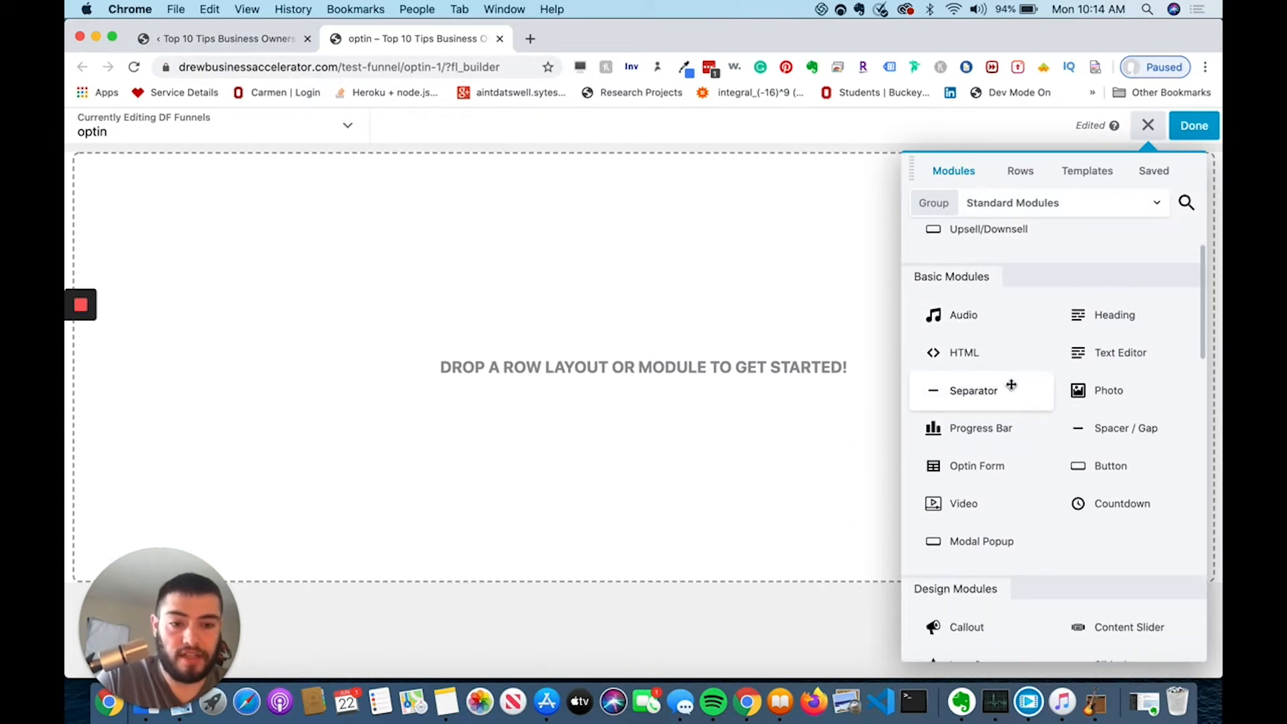
scroll(1013, 437, "down", 6)
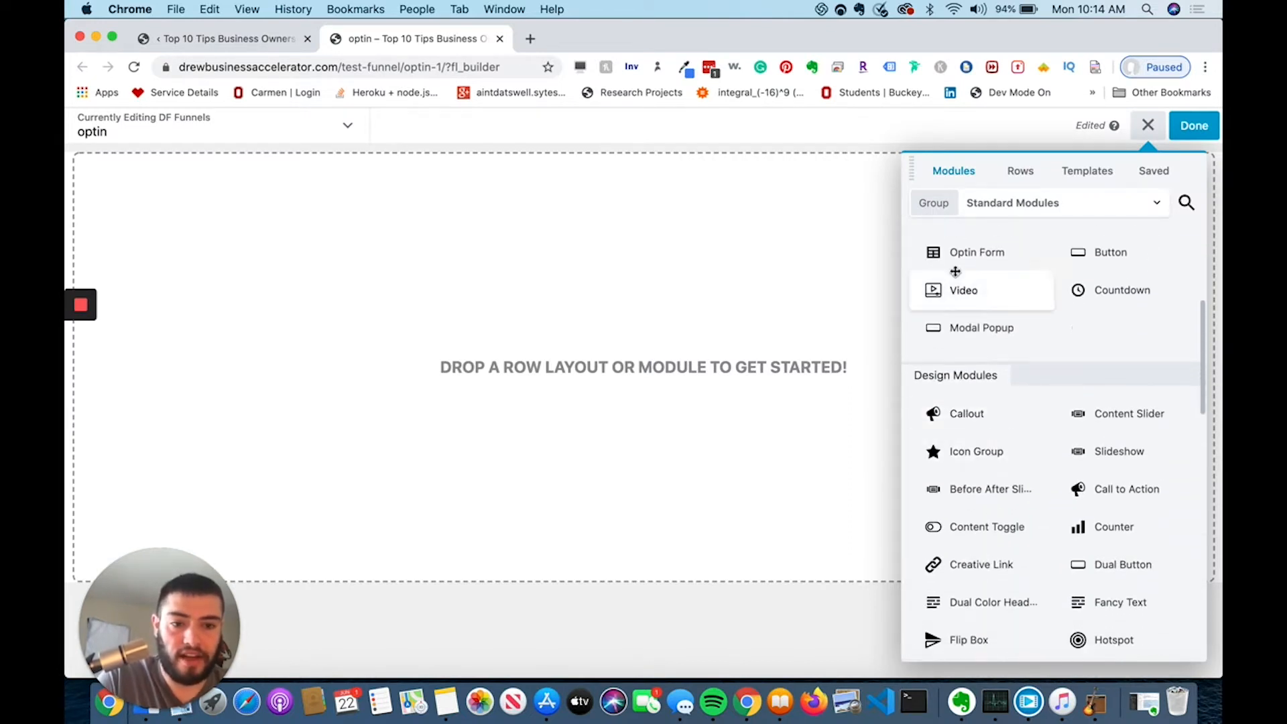
scroll(972, 298, "up", 9)
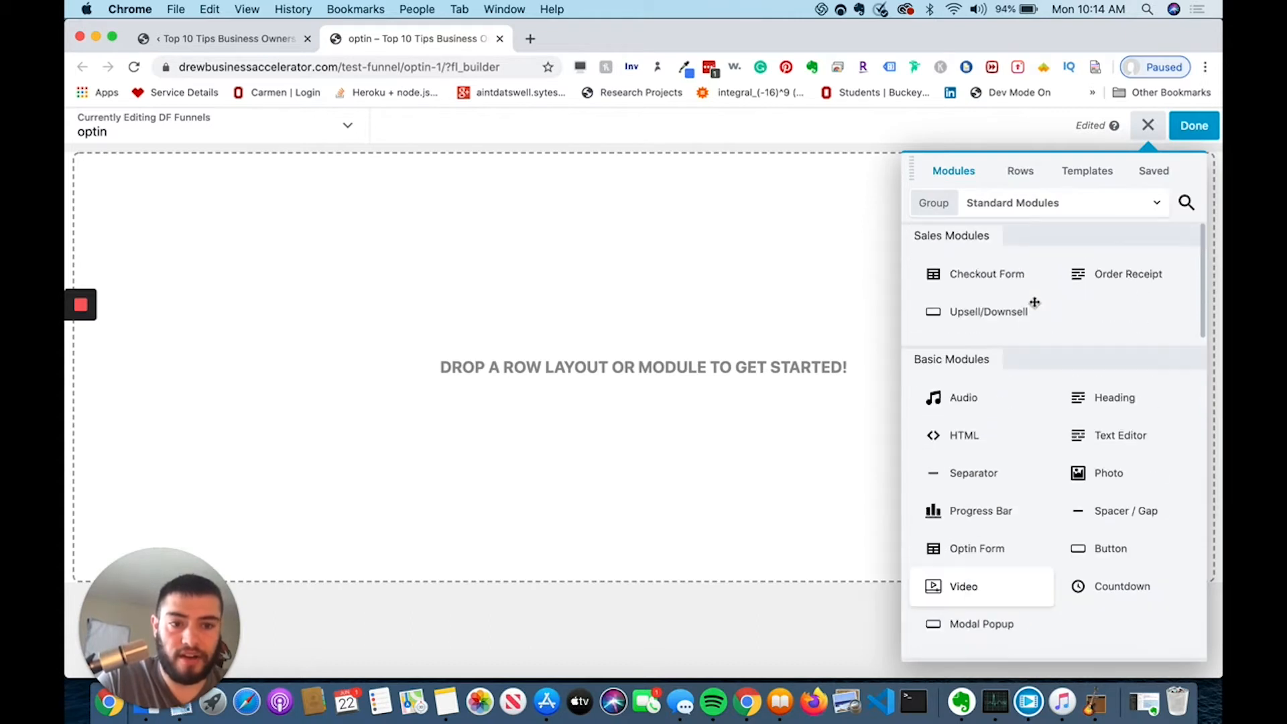
Step: Apply the Lead Generation template with the "Download your free resource" layout to the empty page
left_click(1100, 169)
left_click(1133, 211)
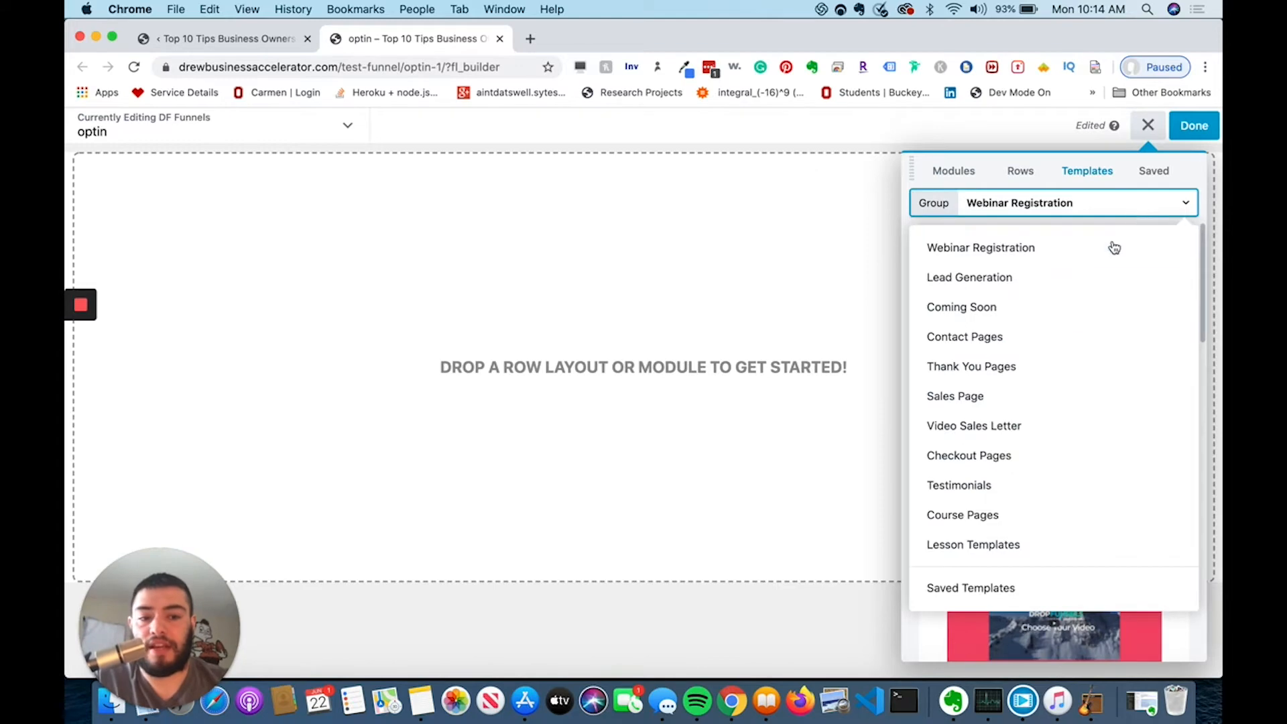
left_click(979, 288)
scroll(1072, 402, "down", 10)
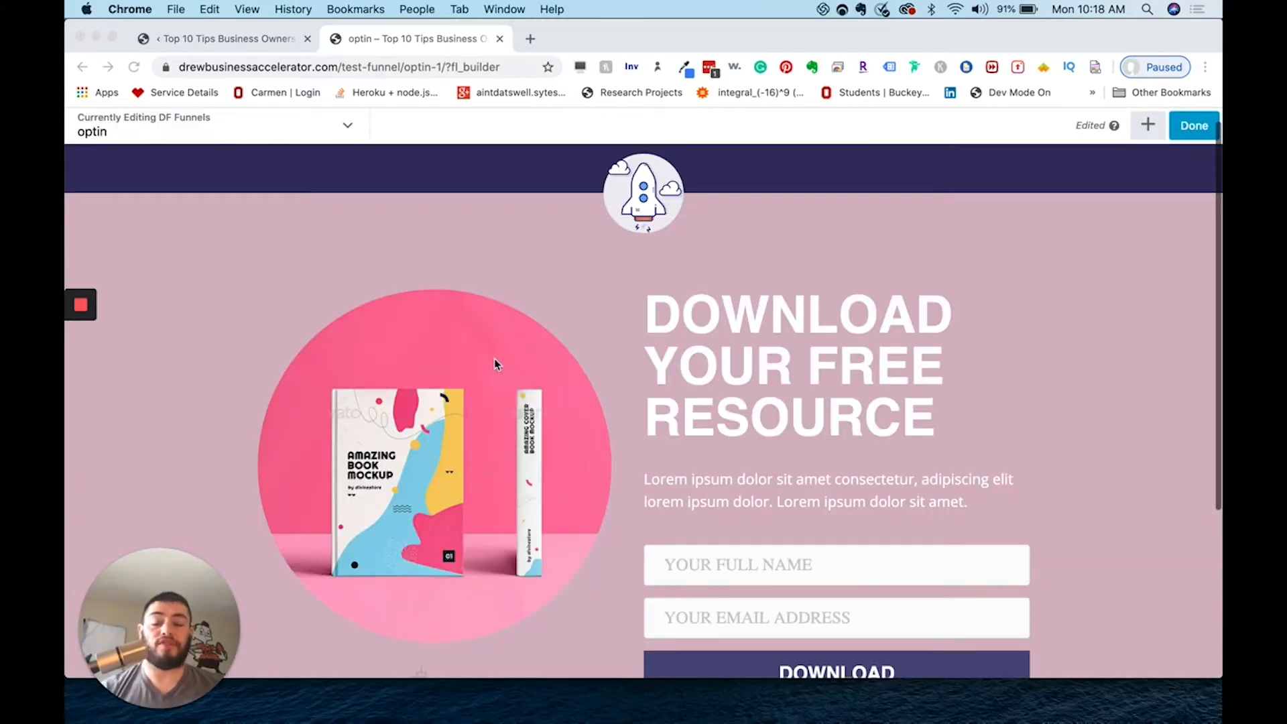
Step: Change the page's main heading to "DOWNLOAD YOUR FREE GUIDE TO GROW YOUR BUSINESS FAST"
scroll(544, 456, "down", 1)
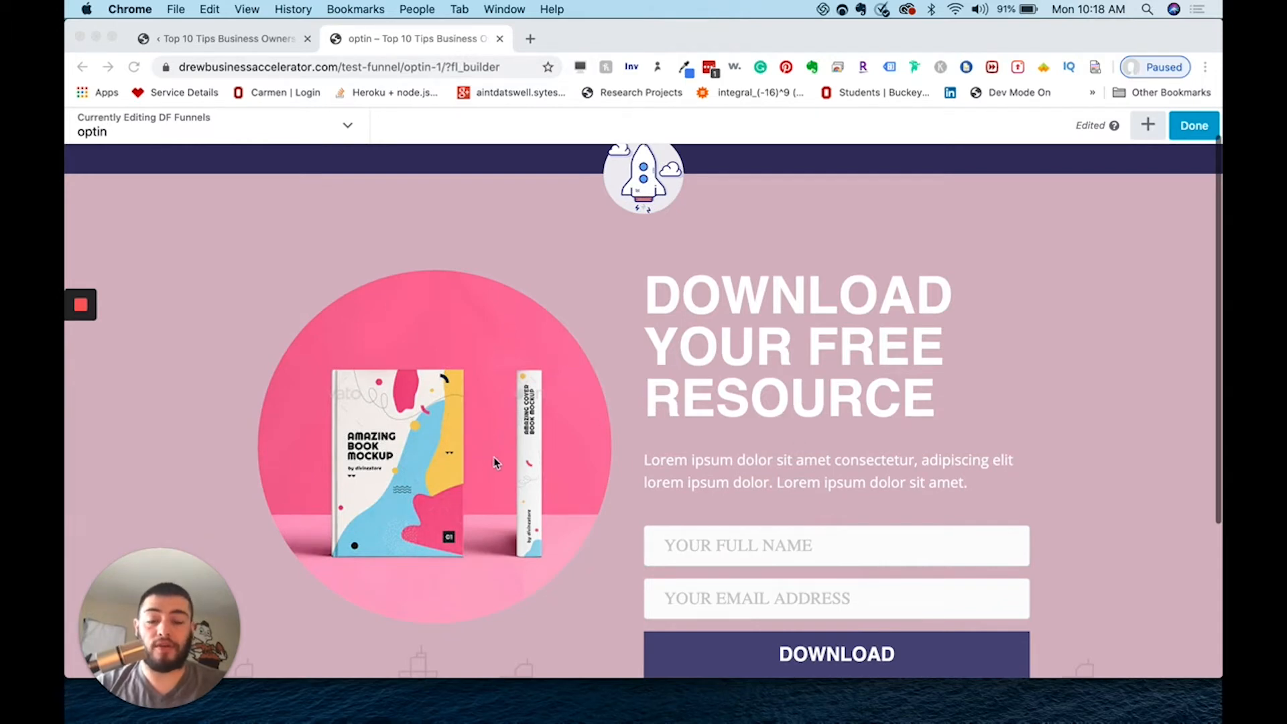
scroll(809, 462, "down", 1)
scroll(811, 464, "down", 1)
scroll(812, 464, "up", 2)
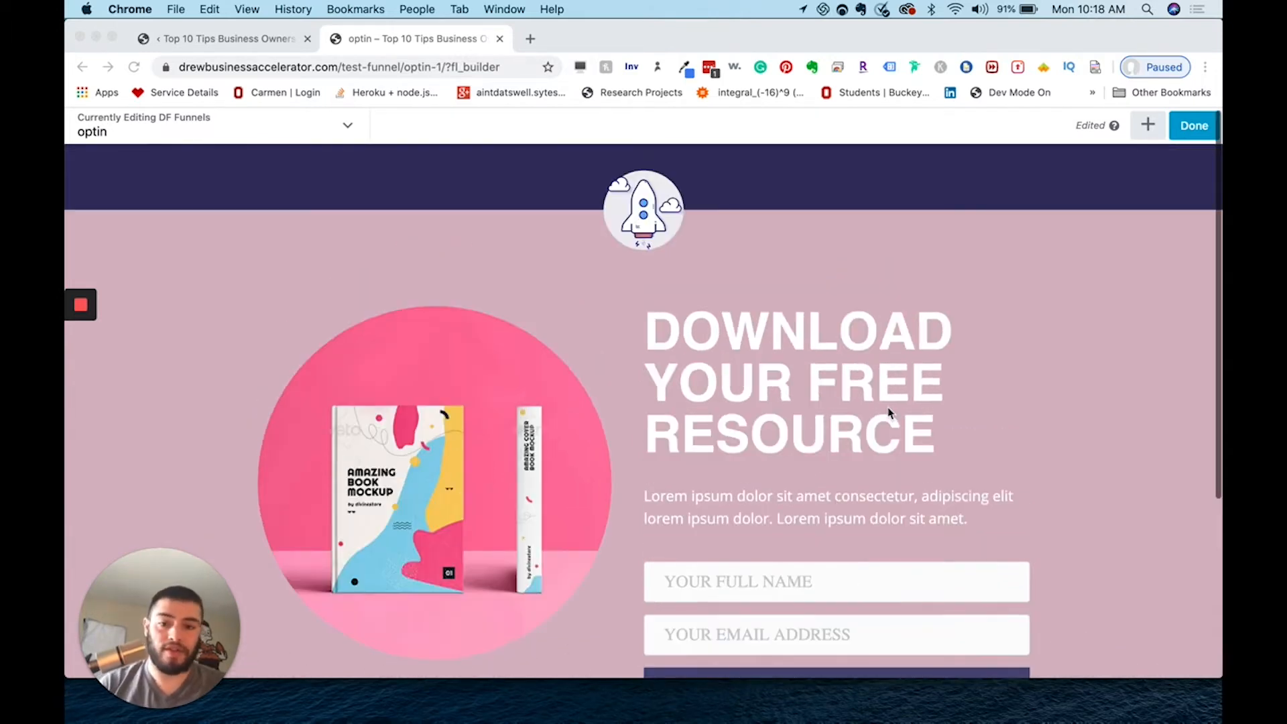
scroll(889, 413, "down", 1)
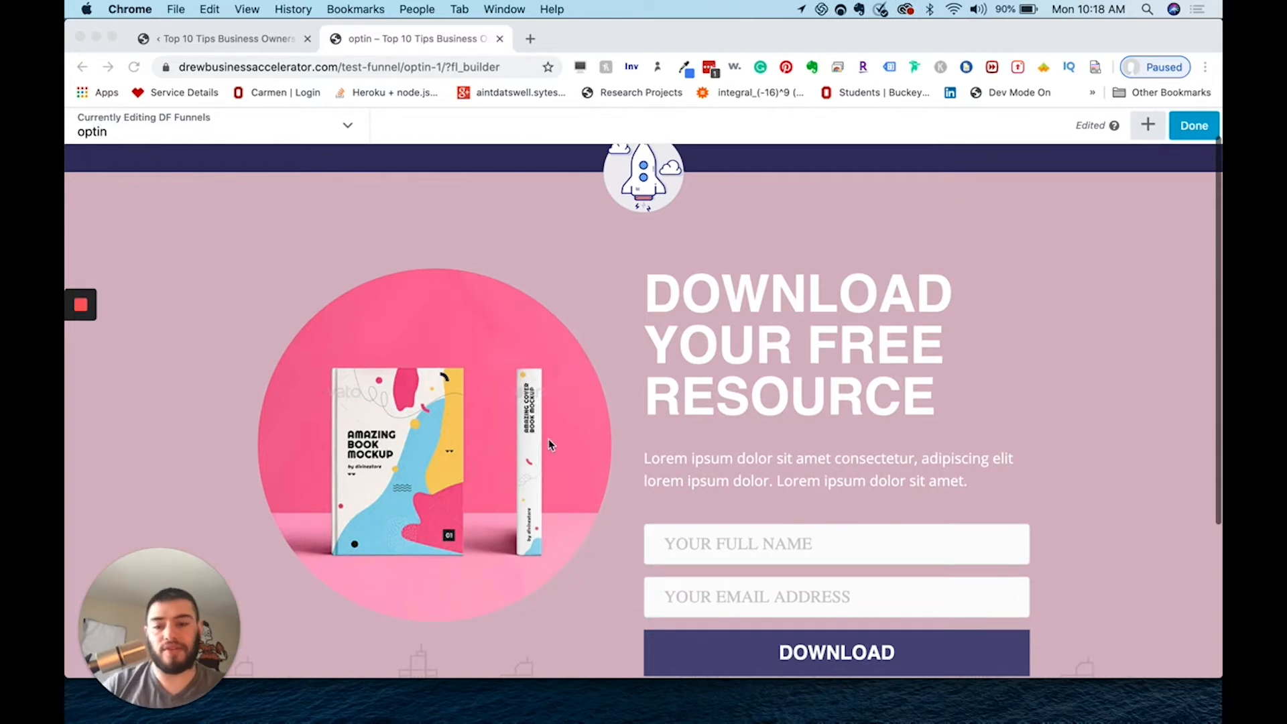
scroll(678, 365, "down", 3)
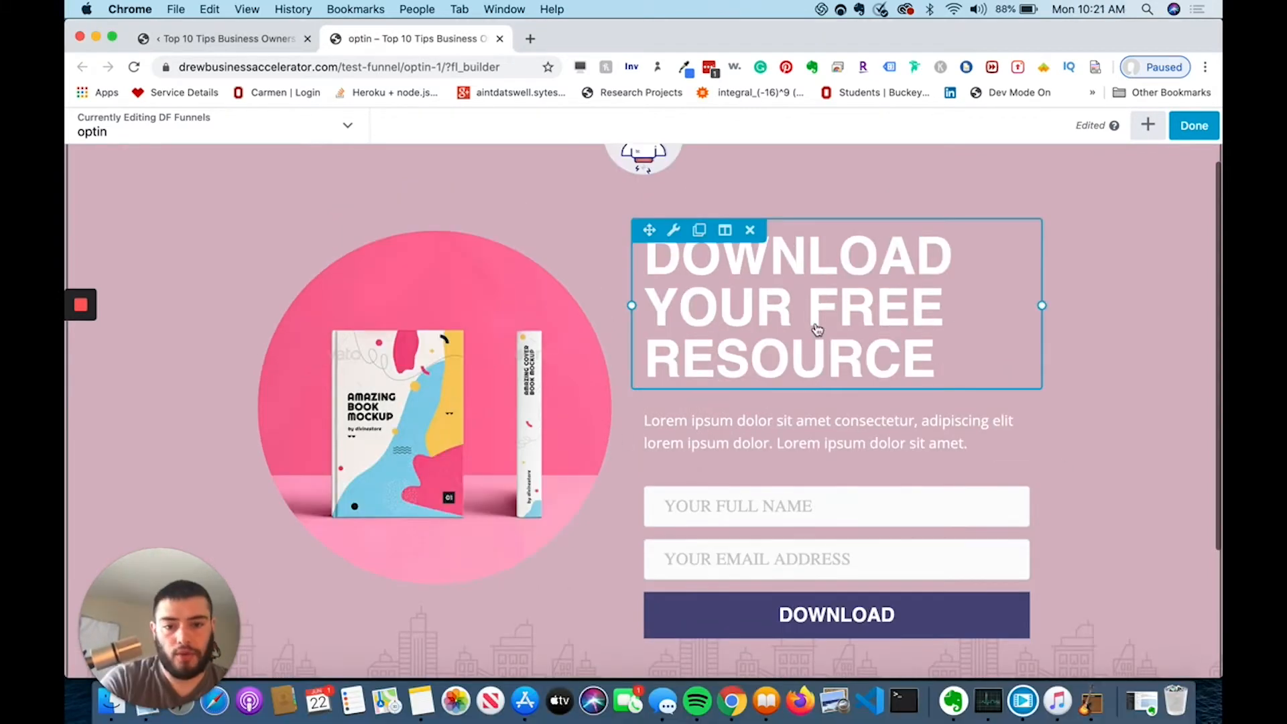
left_click(813, 330)
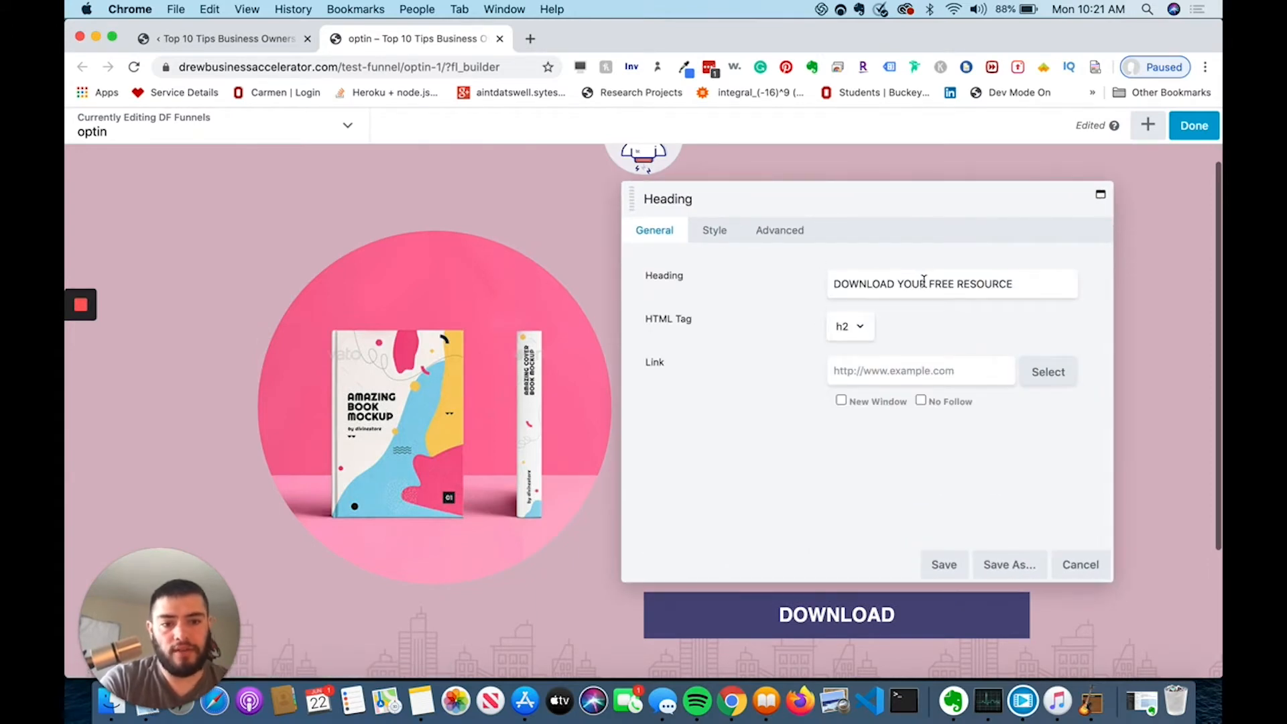
left_click_drag(926, 283, 1123, 299)
left_click(1085, 287)
left_click(1039, 277)
mouse_move(1039, 276)
left_mouse_down()
mouse_move(960, 283)
mouse_move(1044, 286)
left_mouse_up()
type("GU")
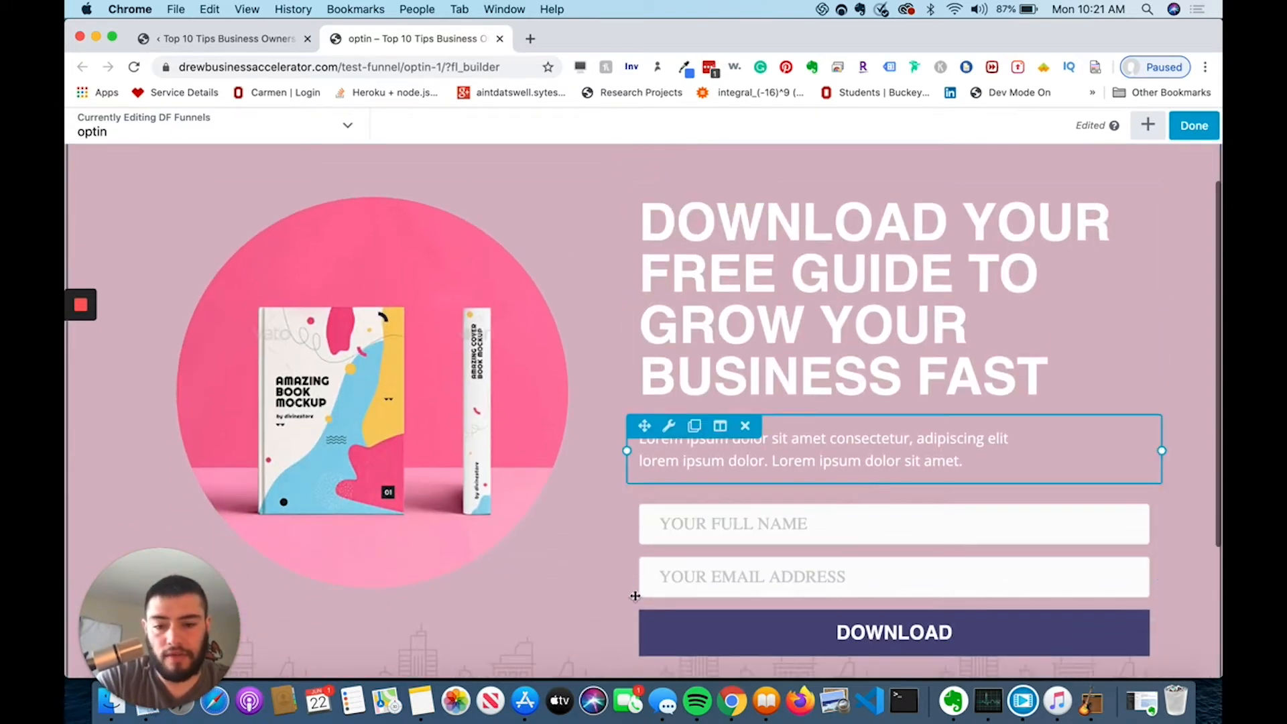
Step: Reduce the main heading's font size so the text fits on three lines, and save the heading
scroll(730, 388, "up", 3)
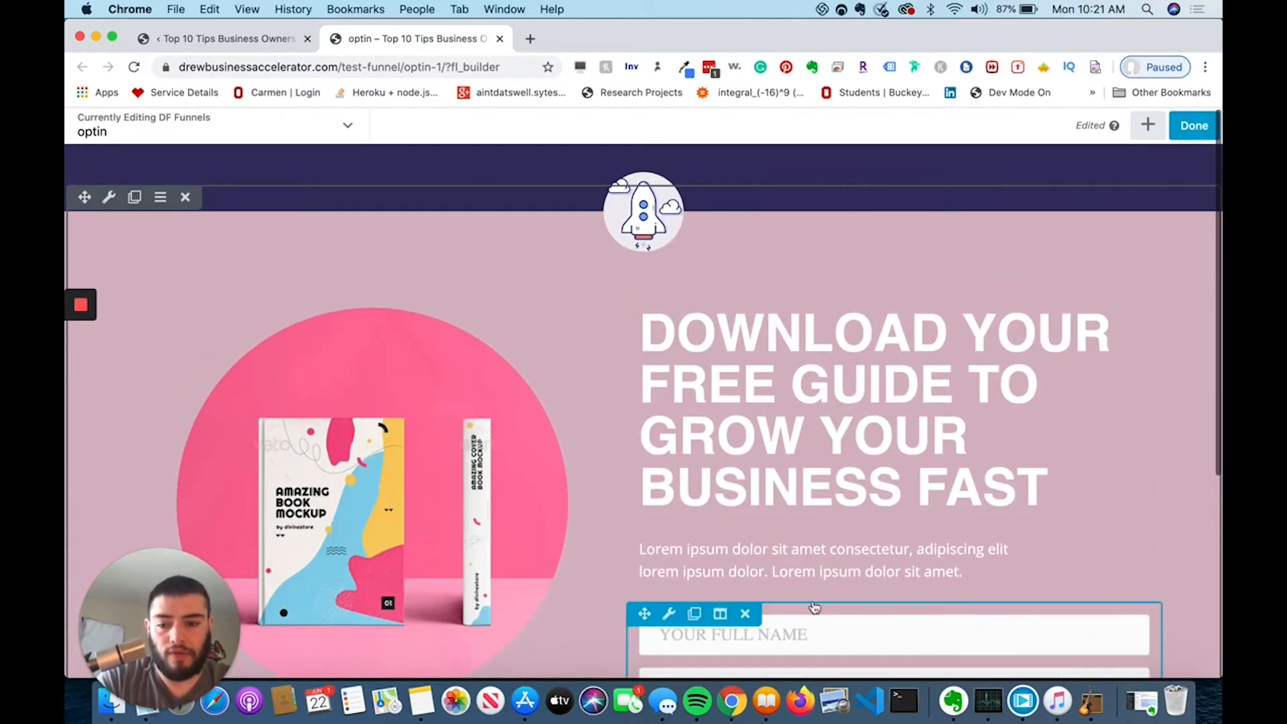
scroll(850, 540, "down", 5)
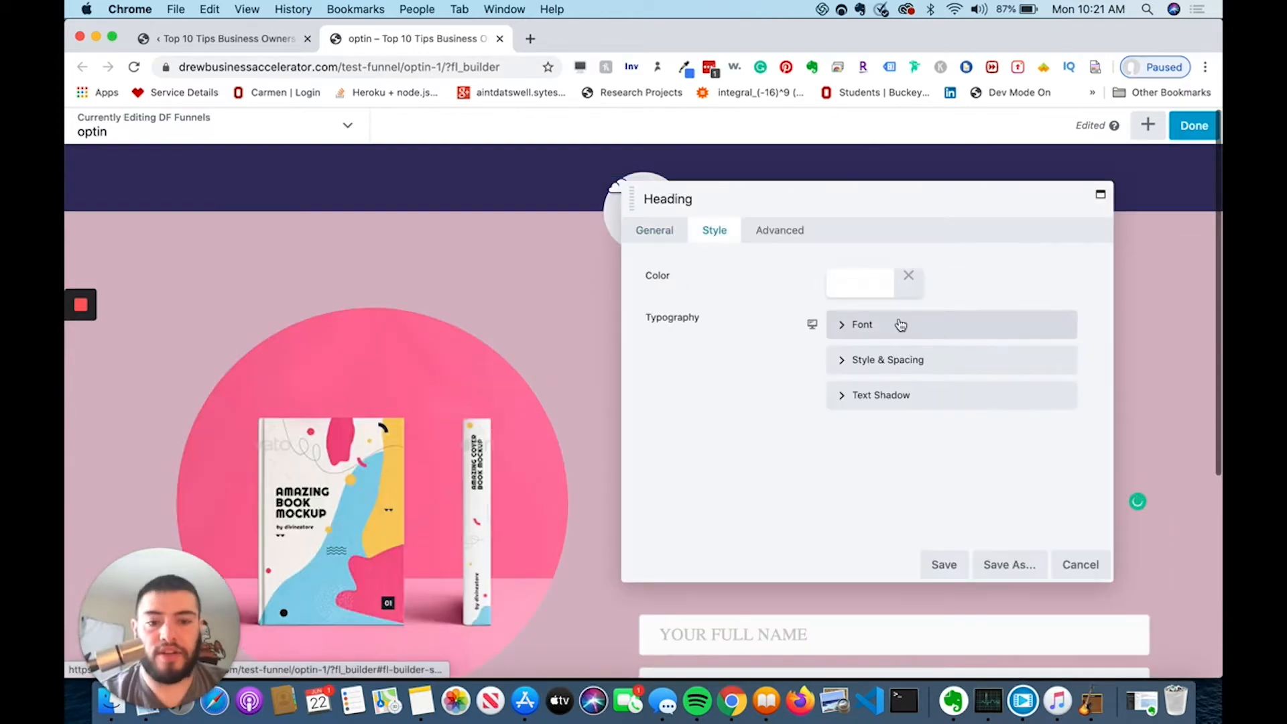
left_click(844, 325)
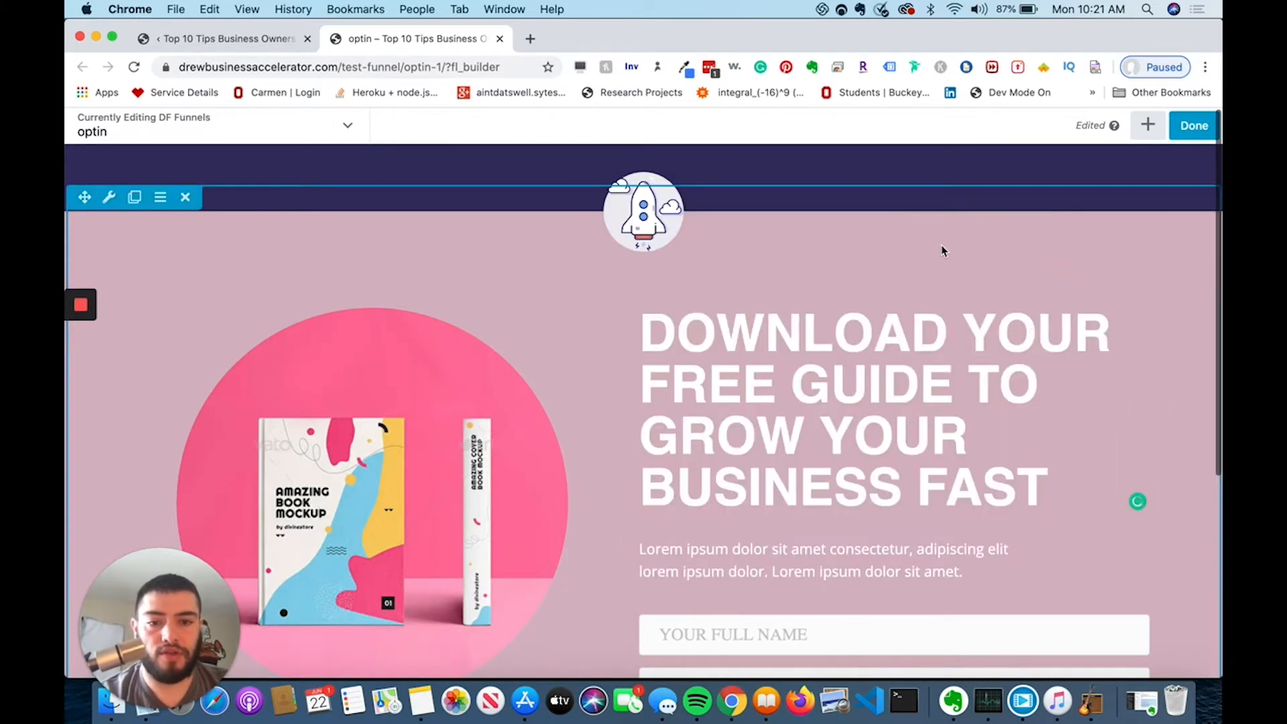
mouse_move(667, 178)
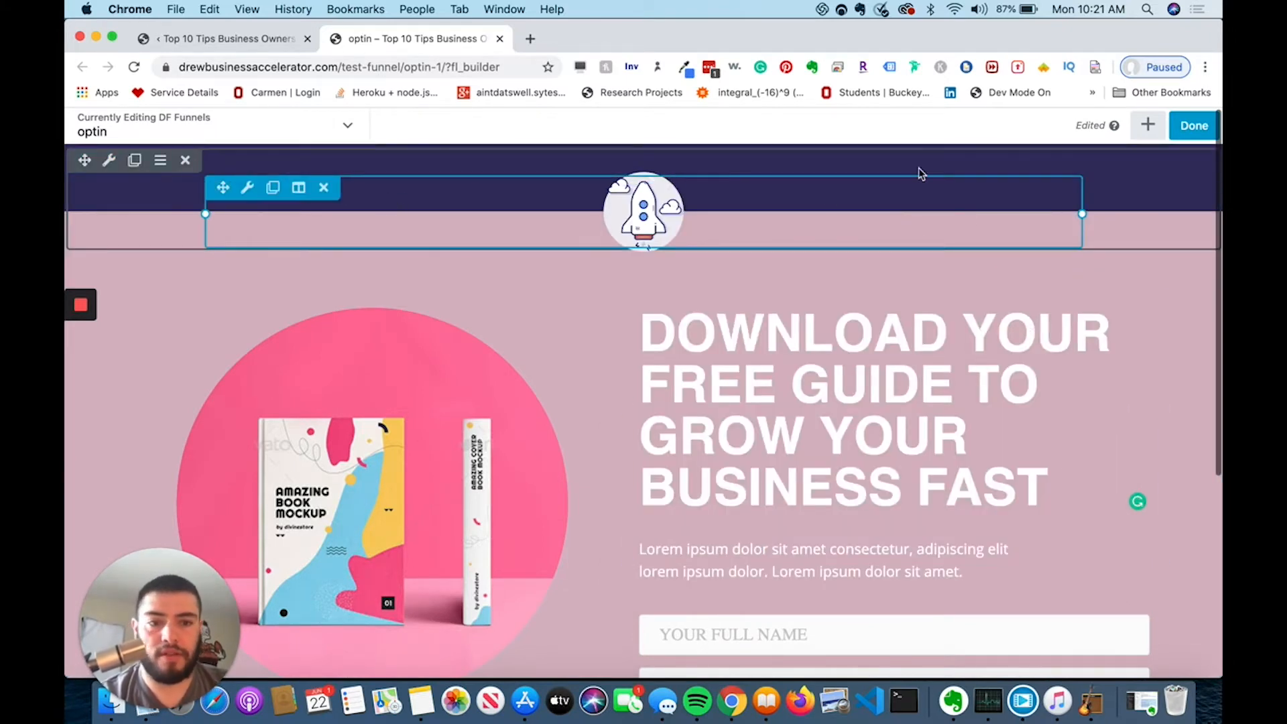
mouse_move(962, 311)
left_click(928, 341)
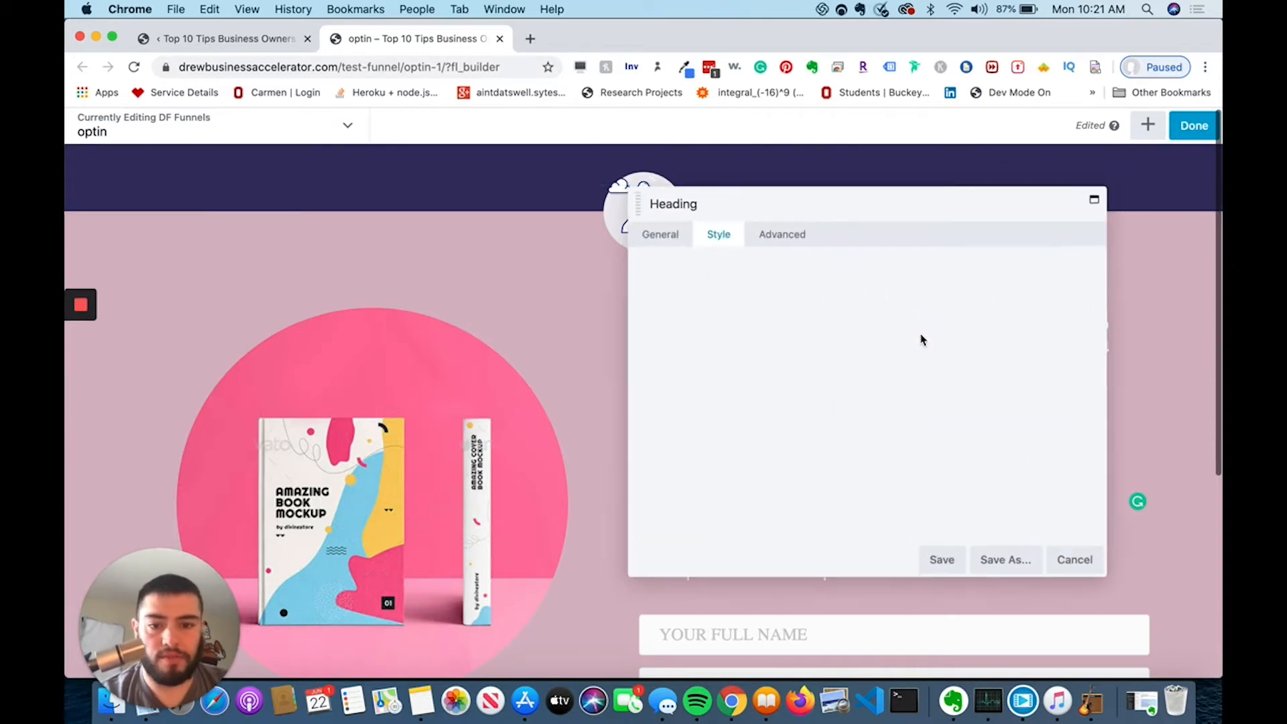
left_click(843, 325)
left_click(838, 430)
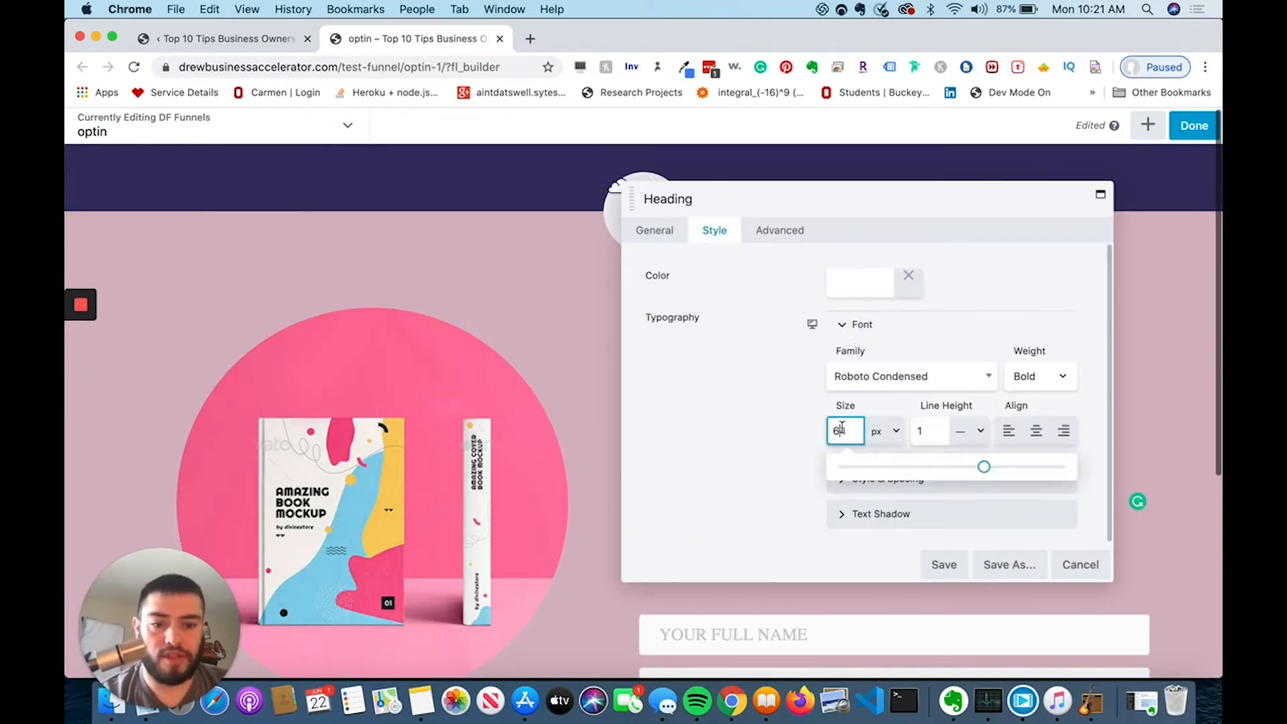
left_click_drag(993, 469, 962, 472)
left_click(945, 565)
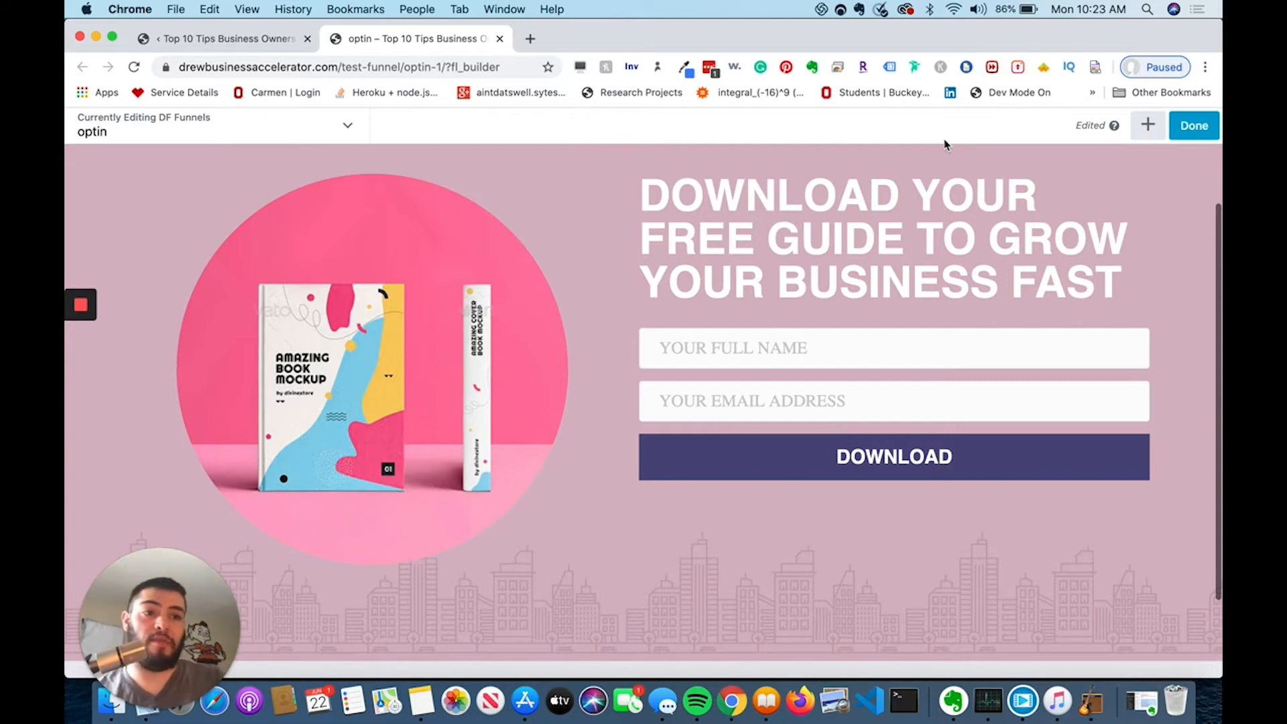
Step: Connect the optin form to the existing AWeber account with the "Make Money Online Niche" list, and save the form settings
mouse_move(639, 419)
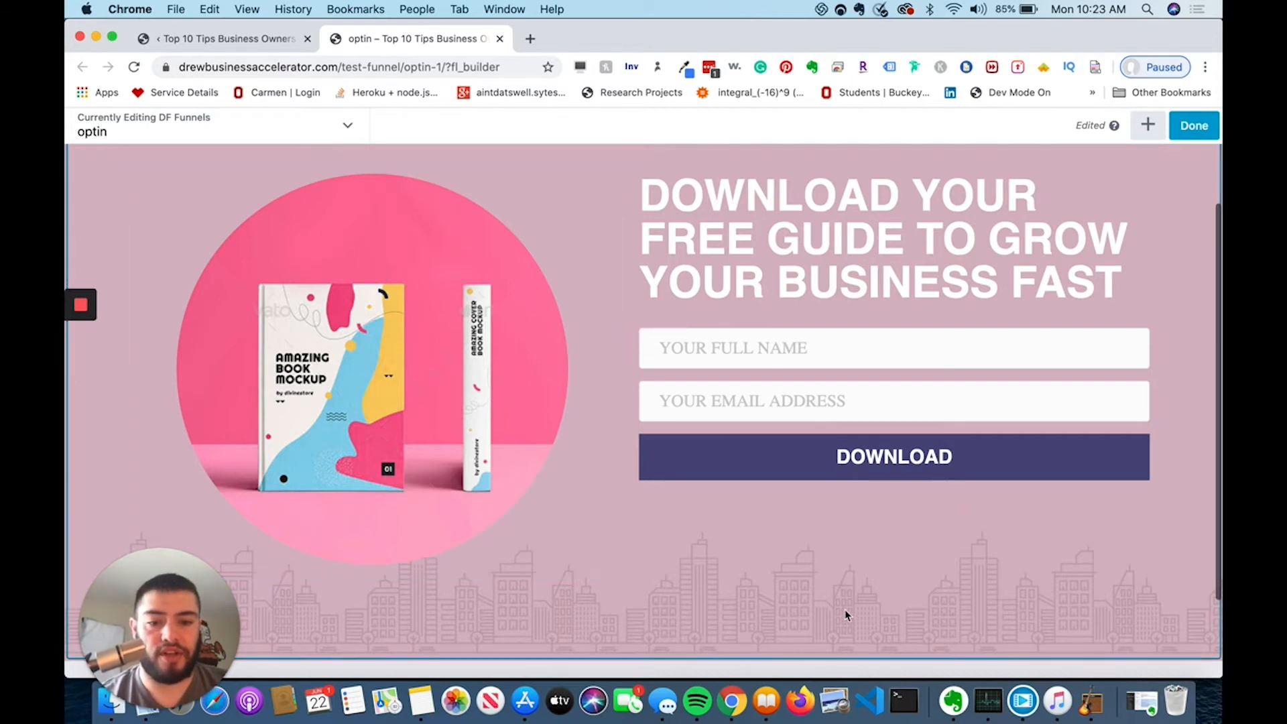
scroll(847, 607, "down", 1)
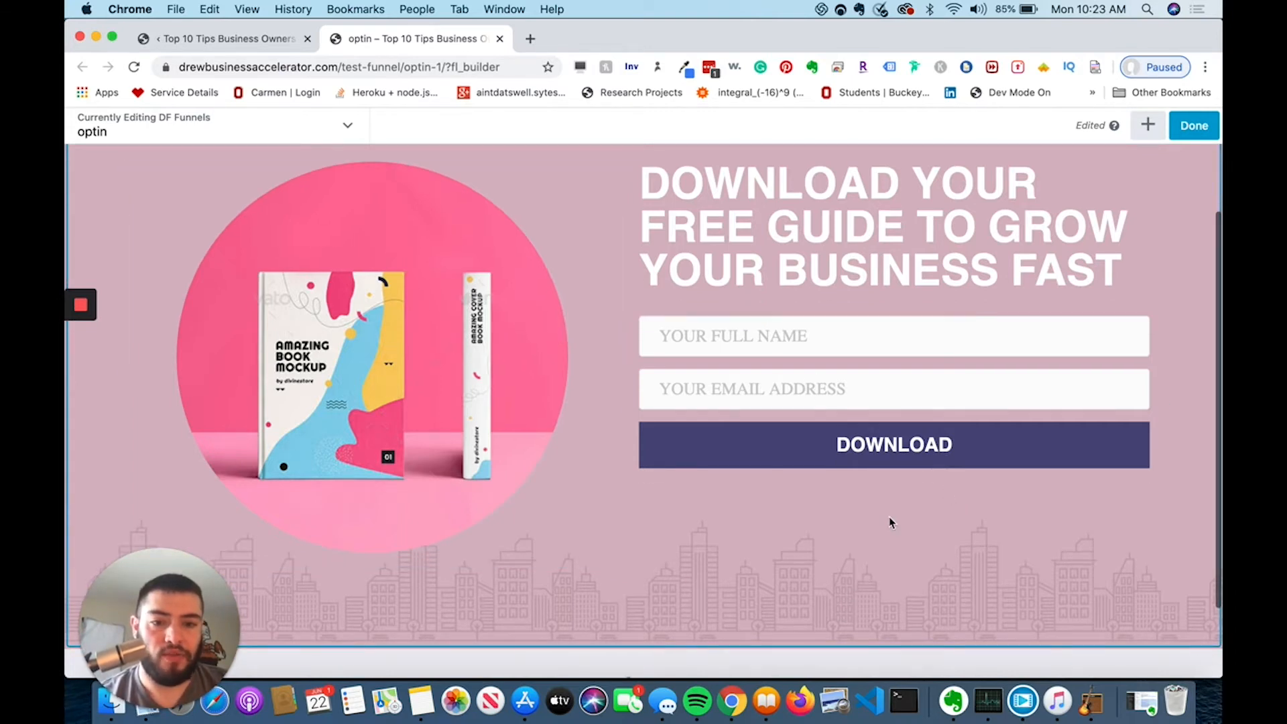
scroll(890, 522, "up", 2)
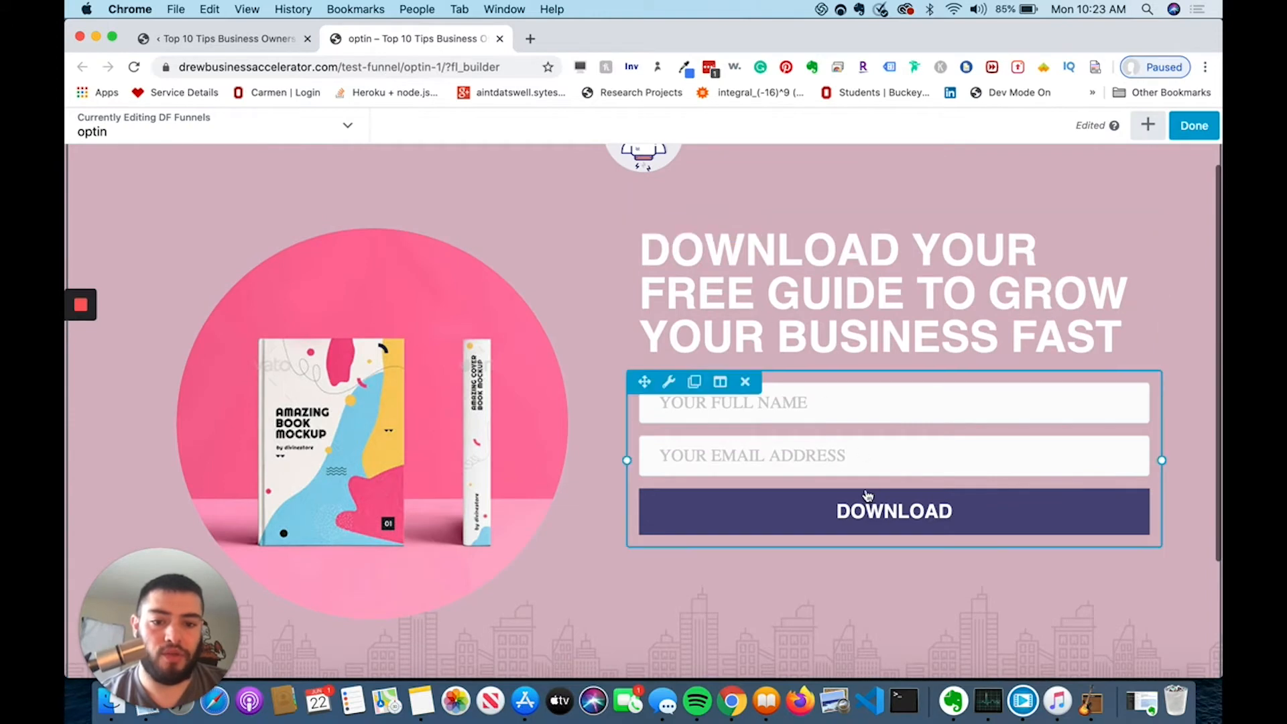
left_click(787, 396)
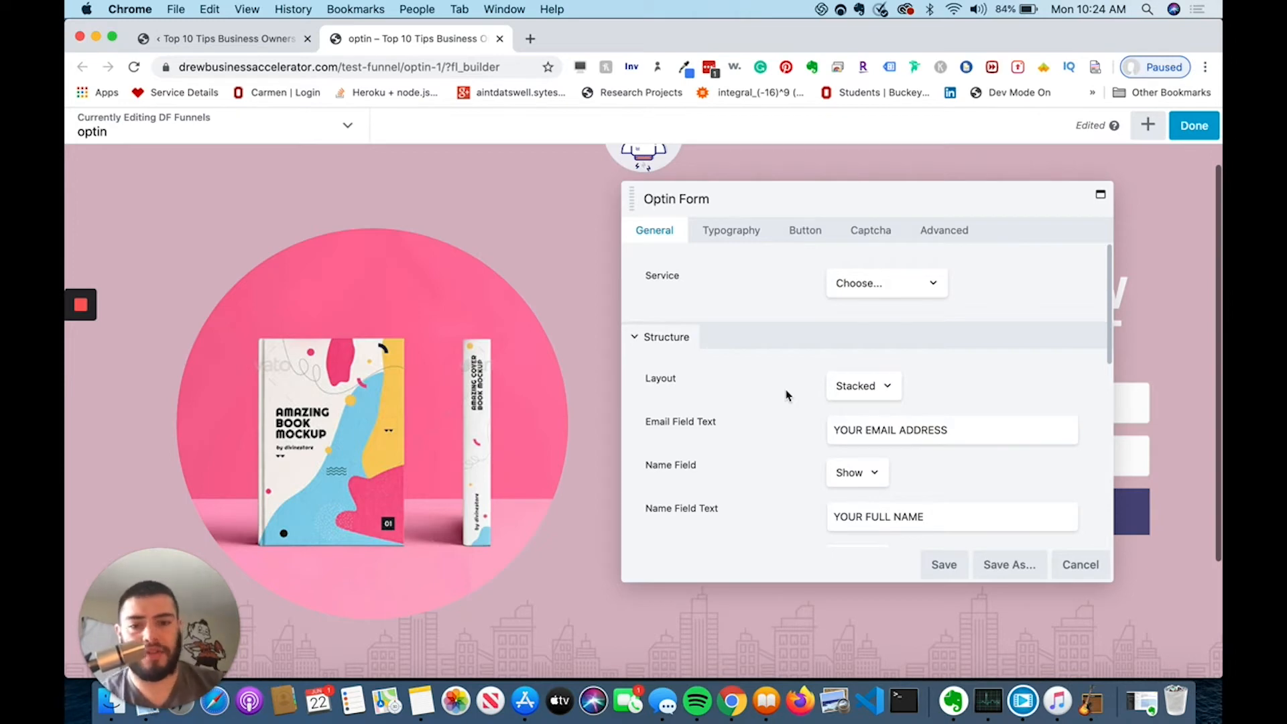
left_click(887, 290)
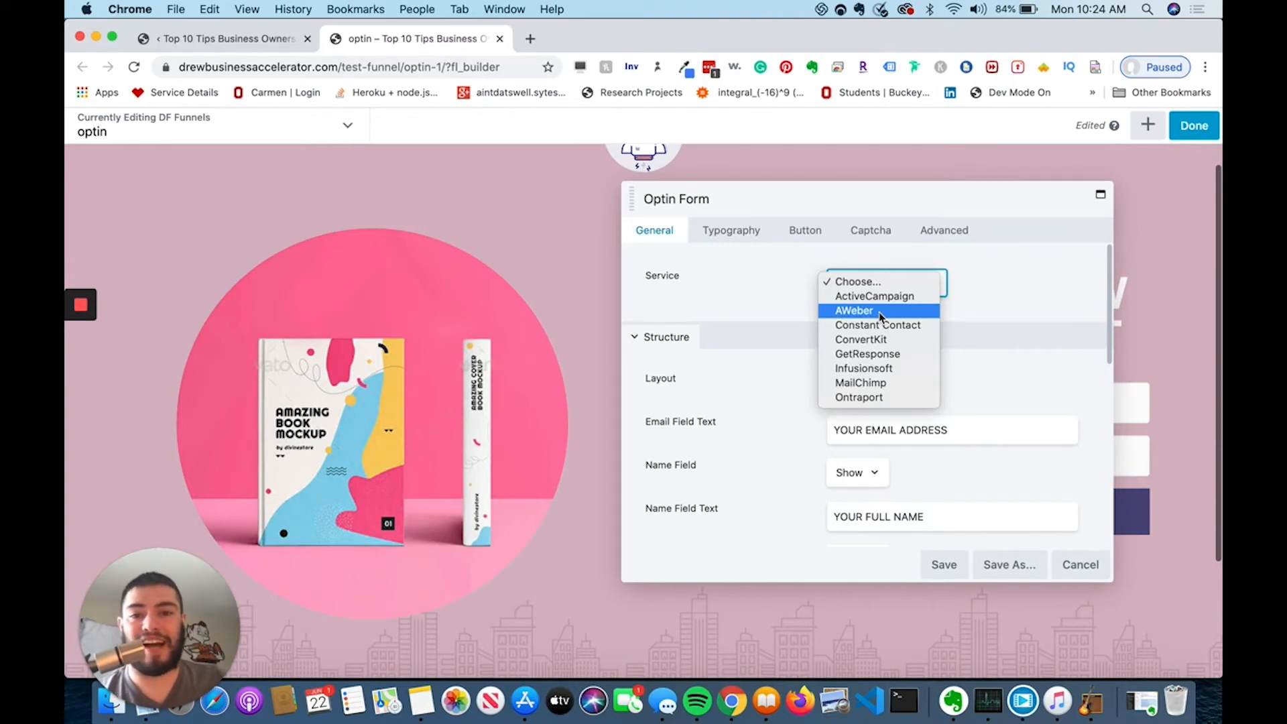
left_click(881, 312)
left_click(895, 326)
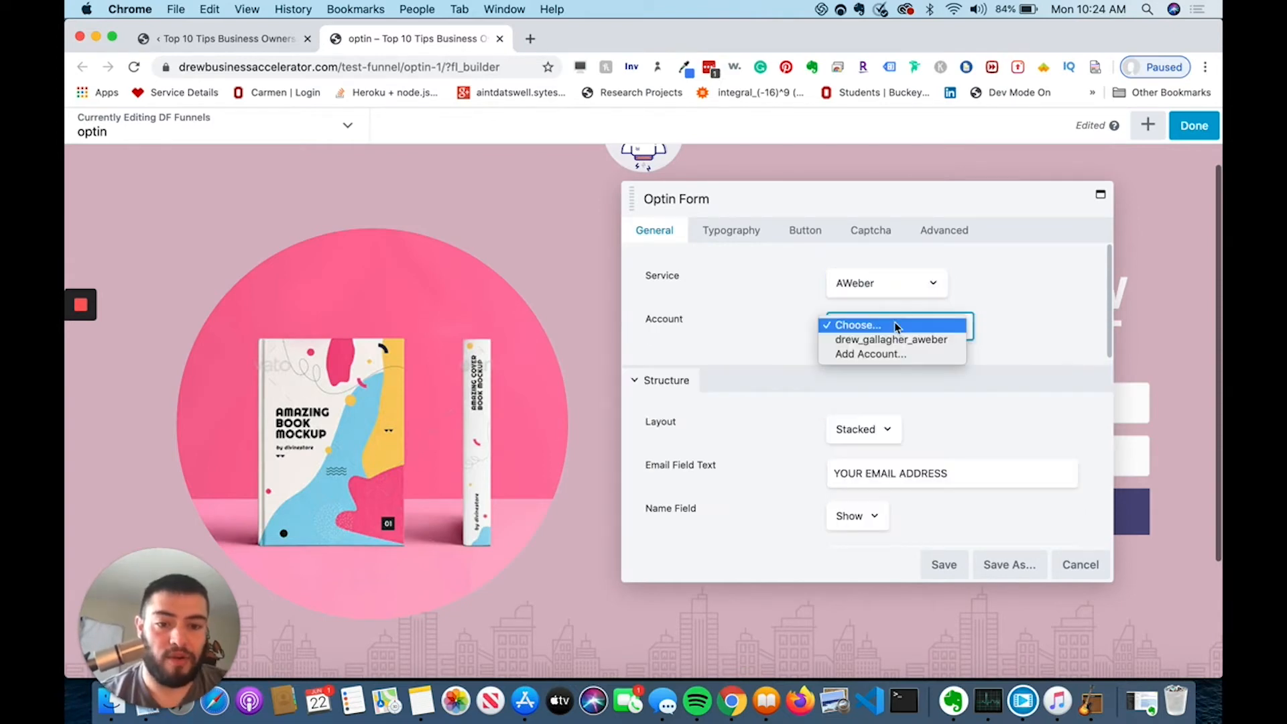
left_click(886, 339)
left_click(855, 365)
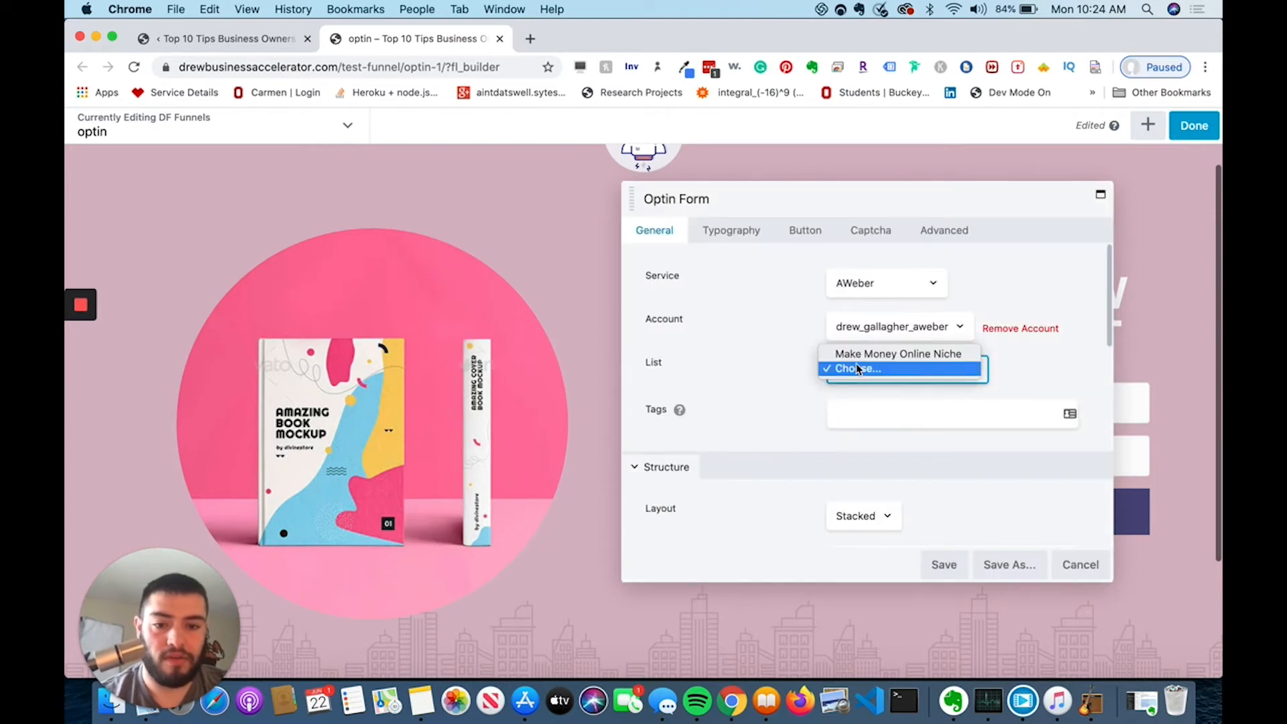
left_click(859, 355)
scroll(831, 408, "down", 5)
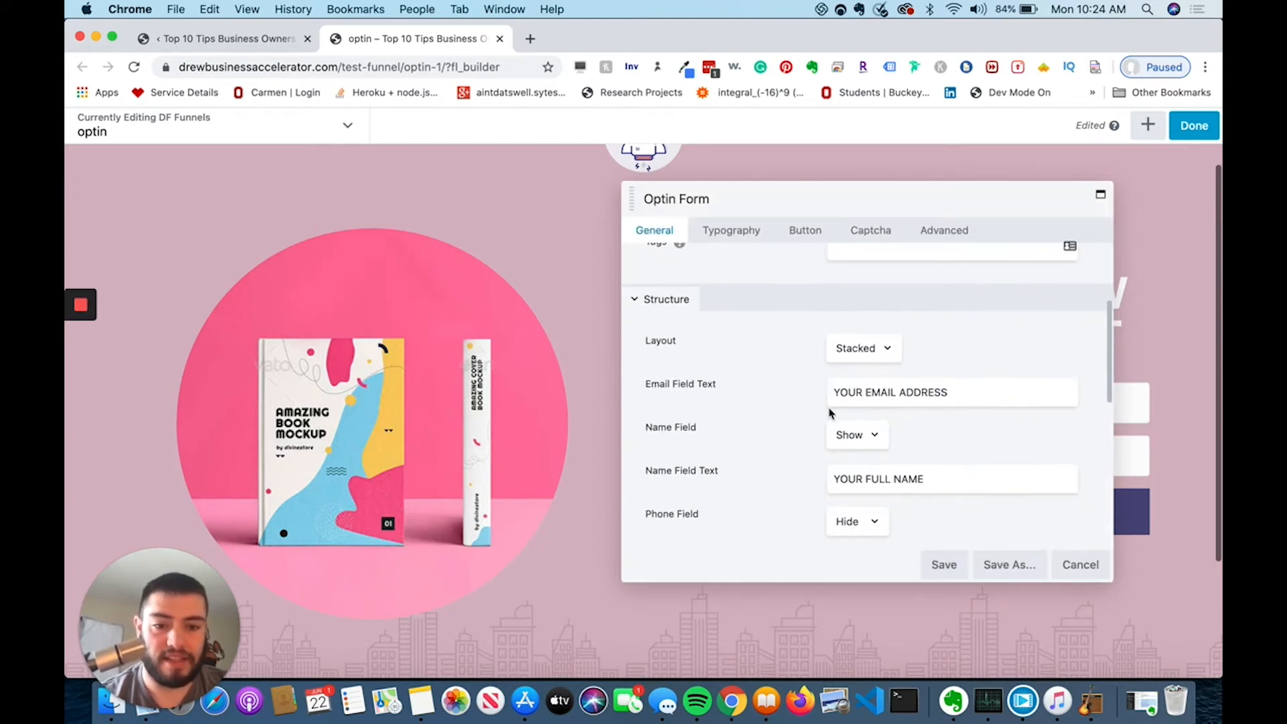
left_click(939, 564)
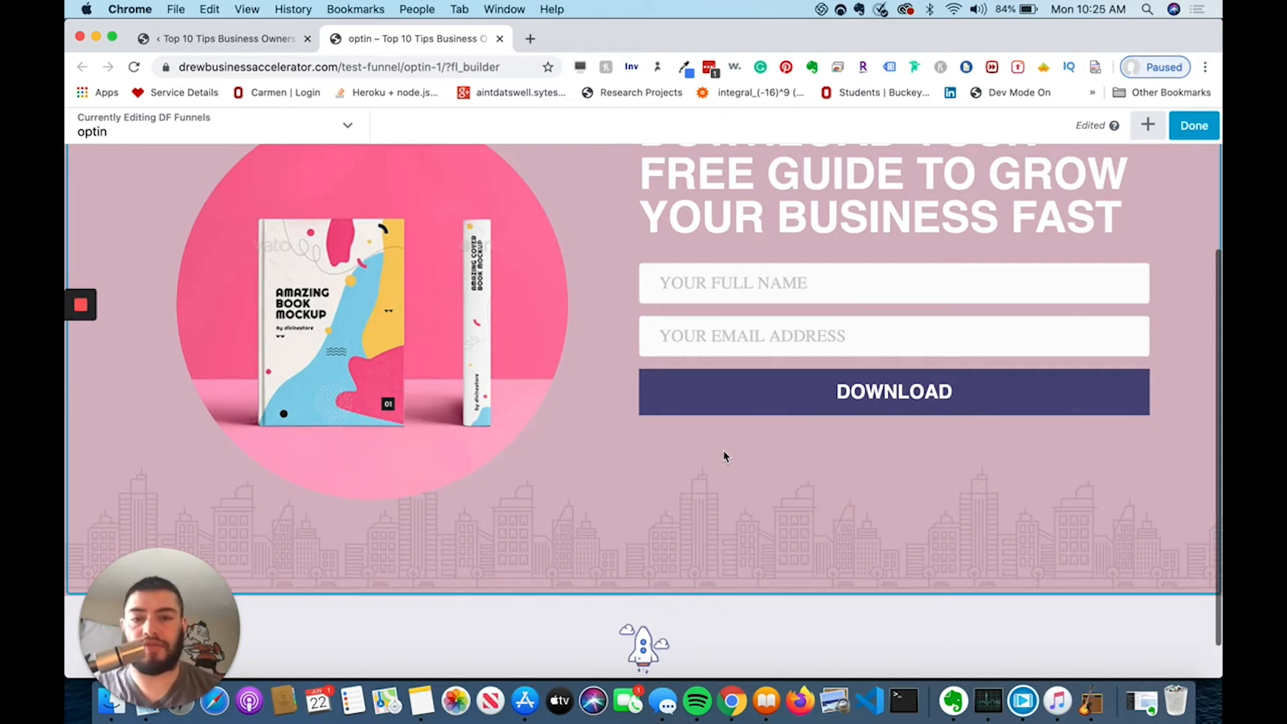
Step: Finish editing and publish the optin page
scroll(724, 456, "up", 3)
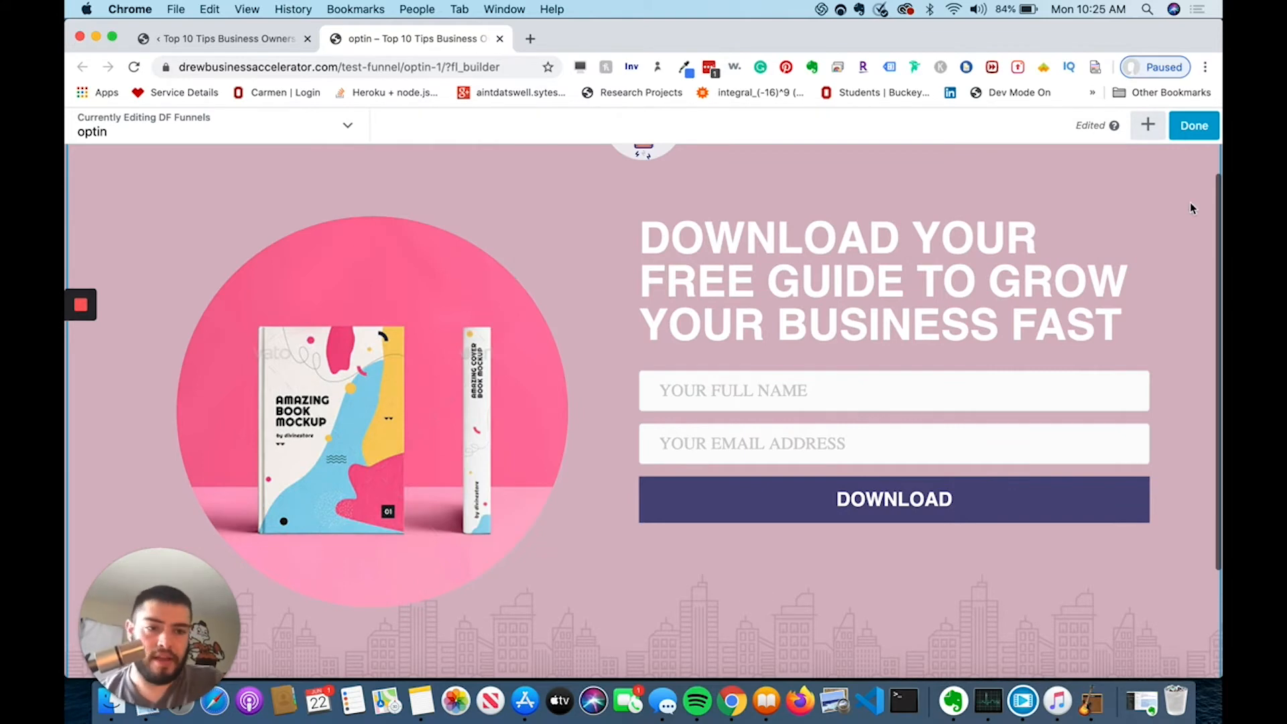
left_click(1193, 126)
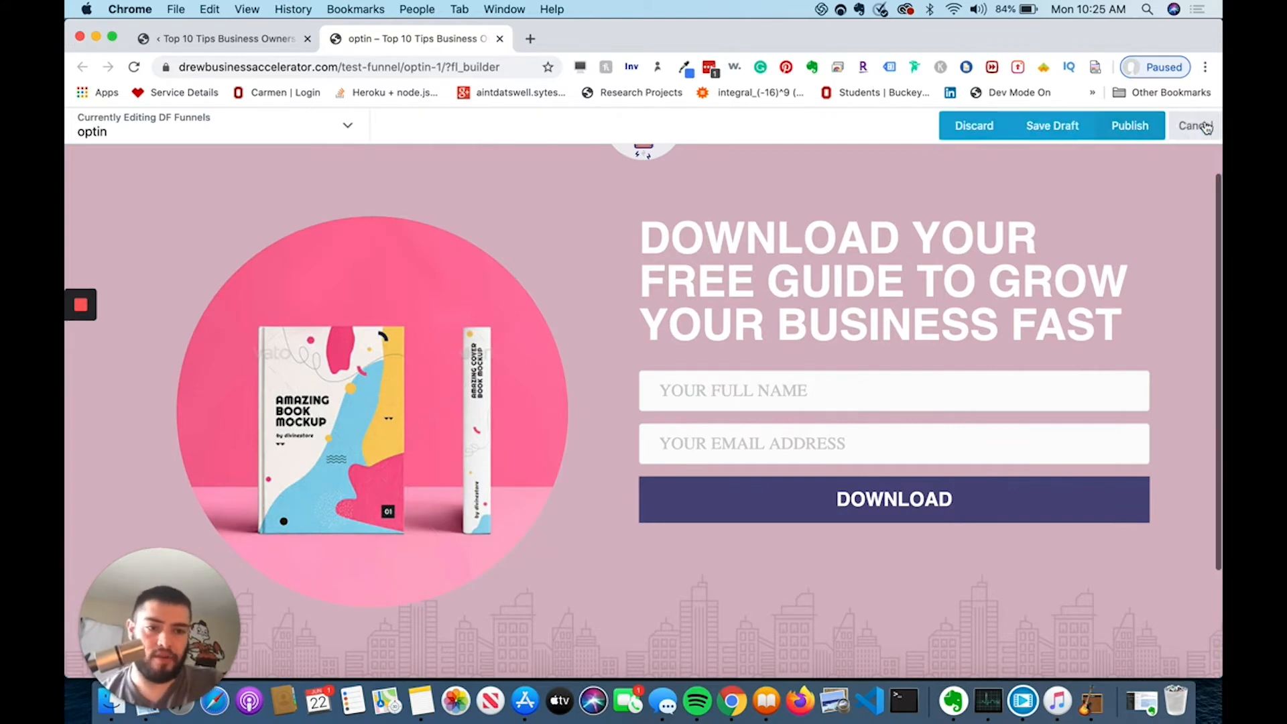
left_click(1139, 137)
mouse_move(418, 134)
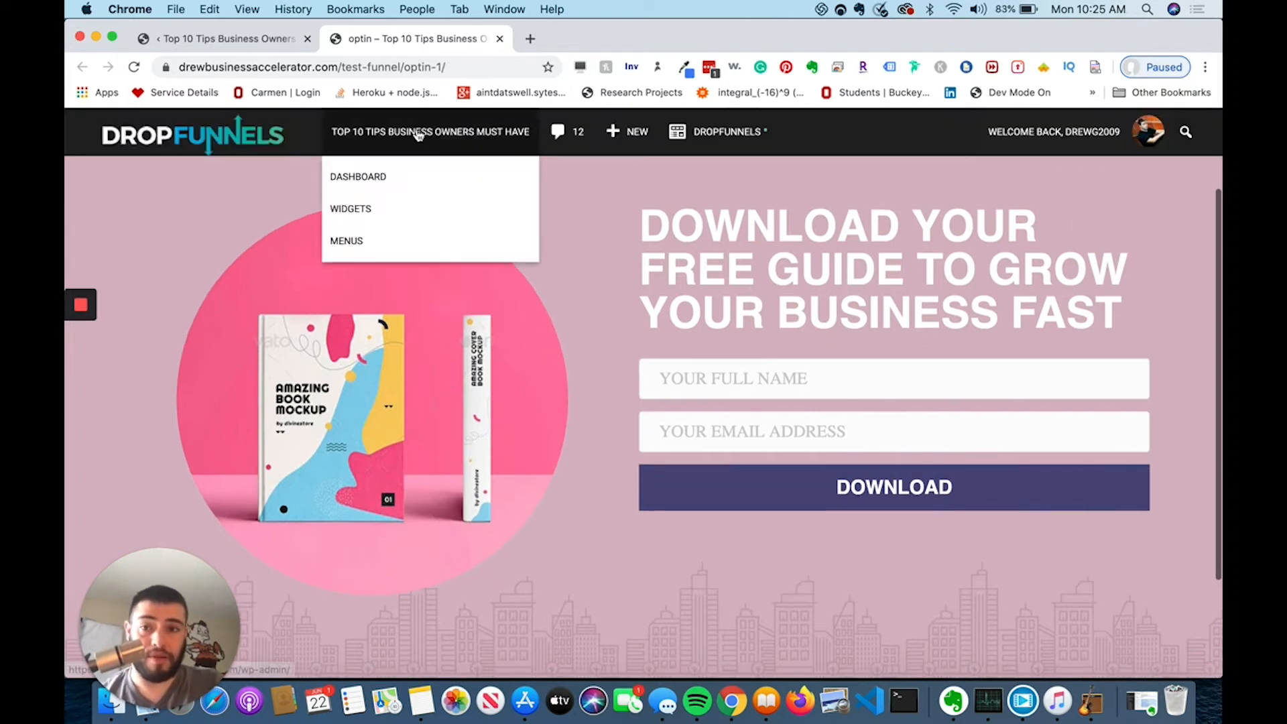
Step: Open drewbusinessaccelerator.com/test-funnel in a new browser tab and review the published optin page
left_click(530, 38)
type("drew")
key("Right")
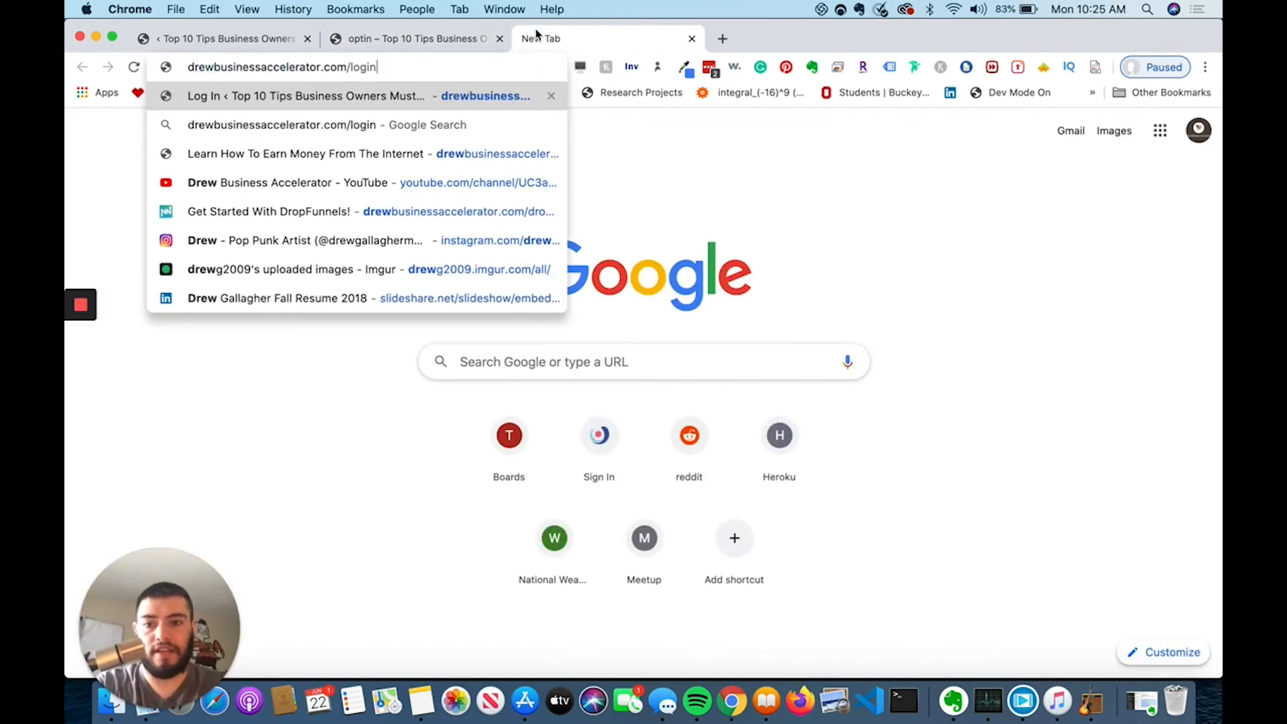
key("BackSpace")
key("BackSpace")
key("BackSpace")
key("BackSpace")
key("BackSpace")
type("test-")
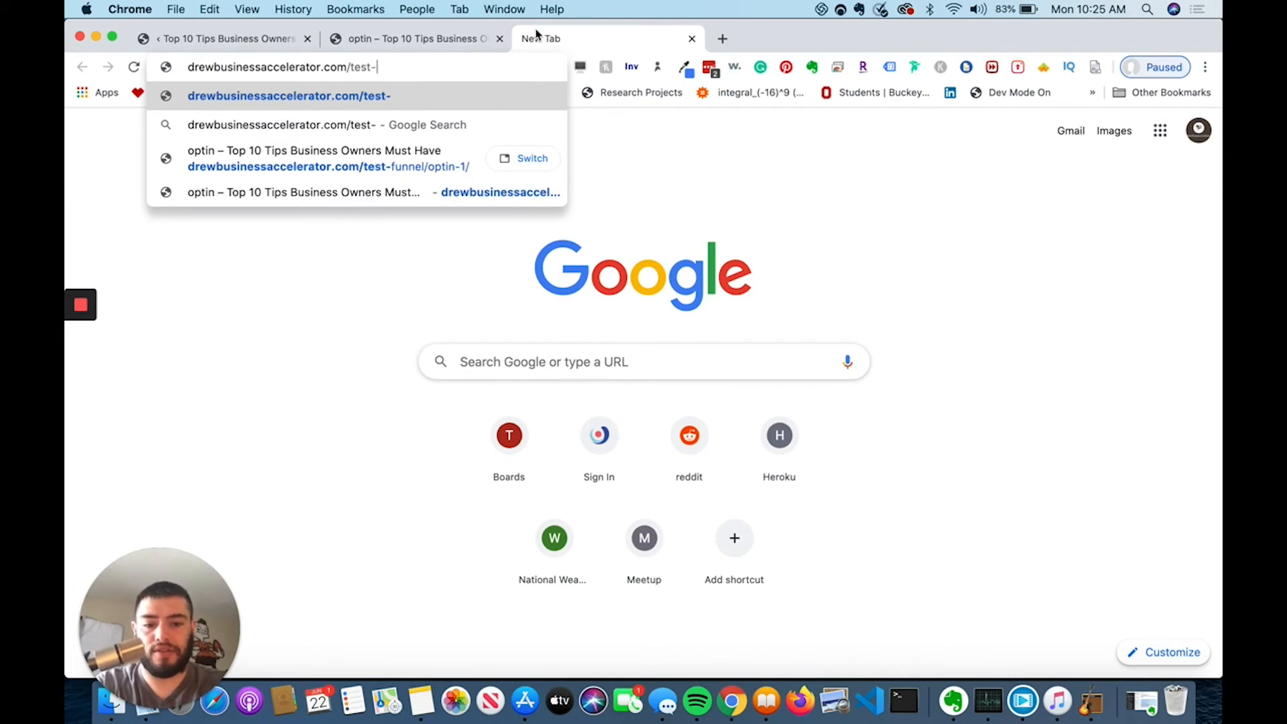
type("funnel")
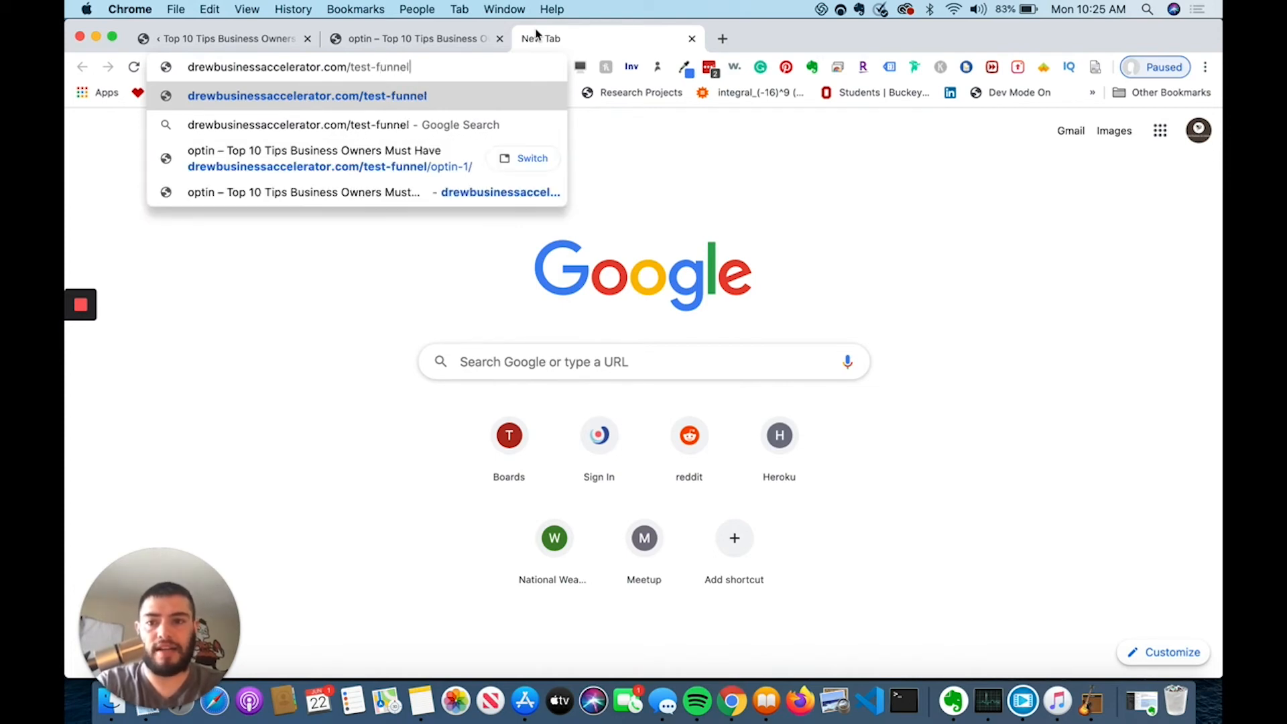
key("Return")
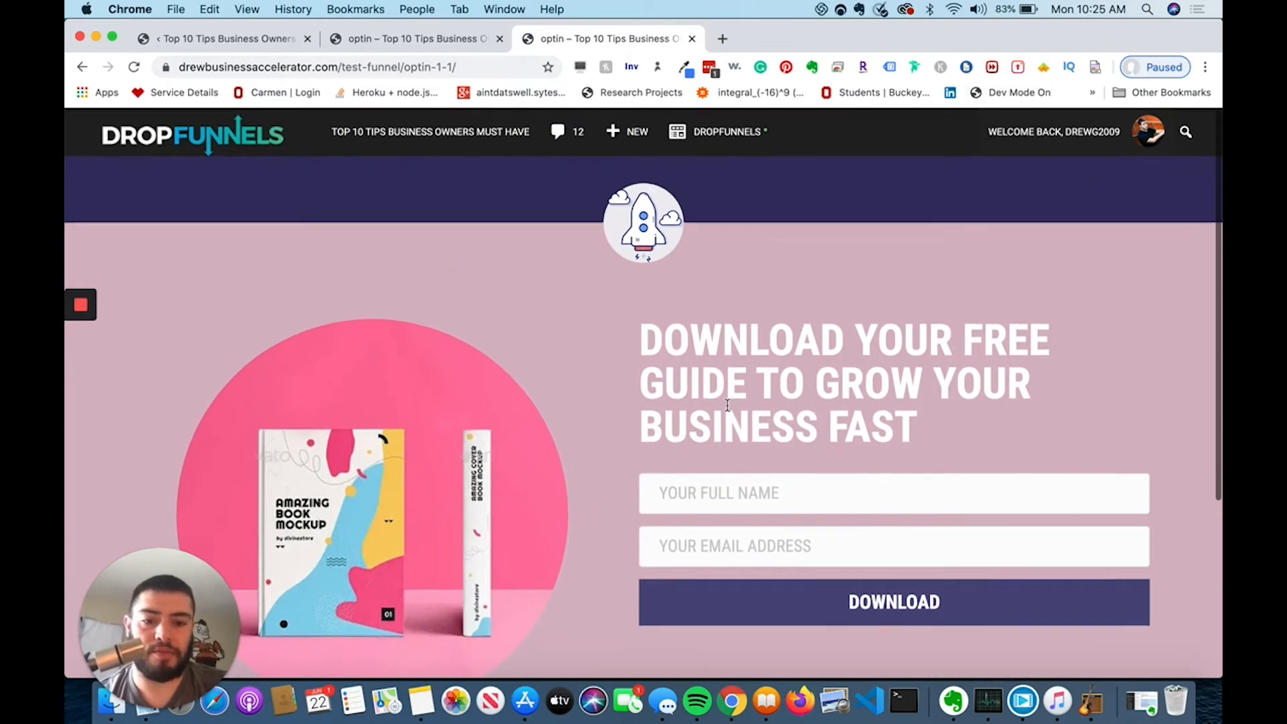
scroll(436, 348, "down", 3)
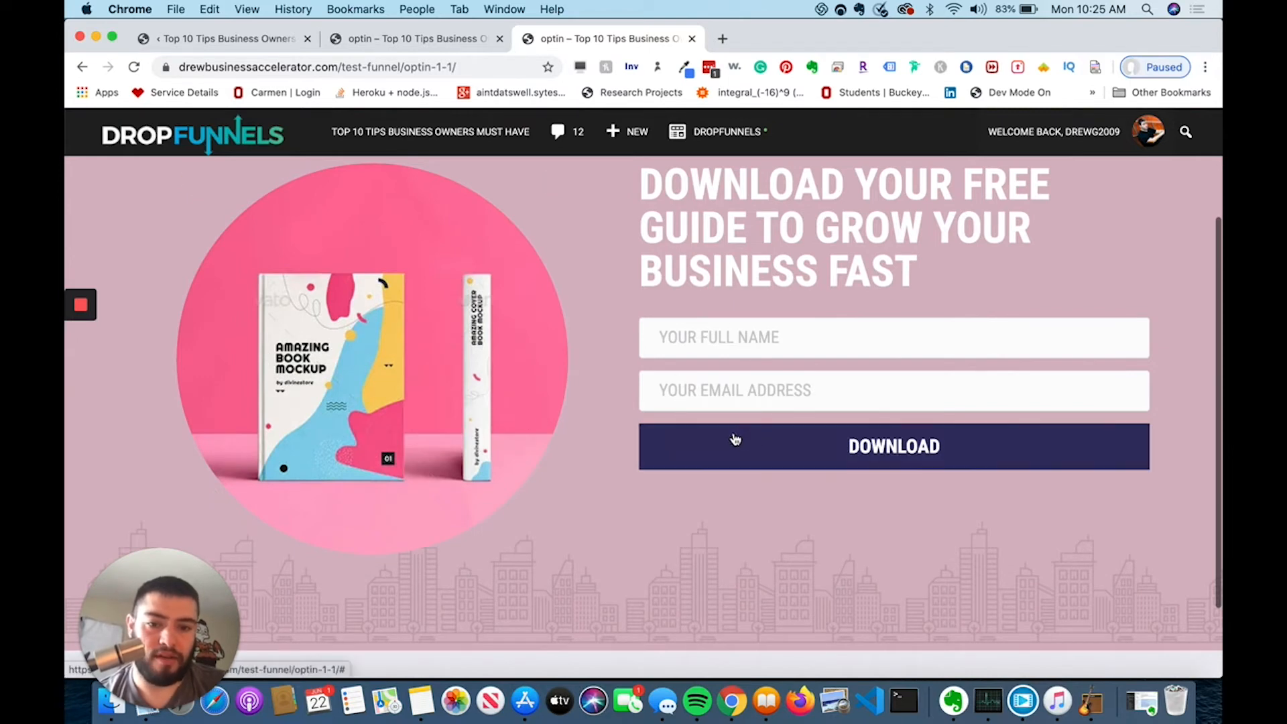
scroll(711, 499, "up", 3)
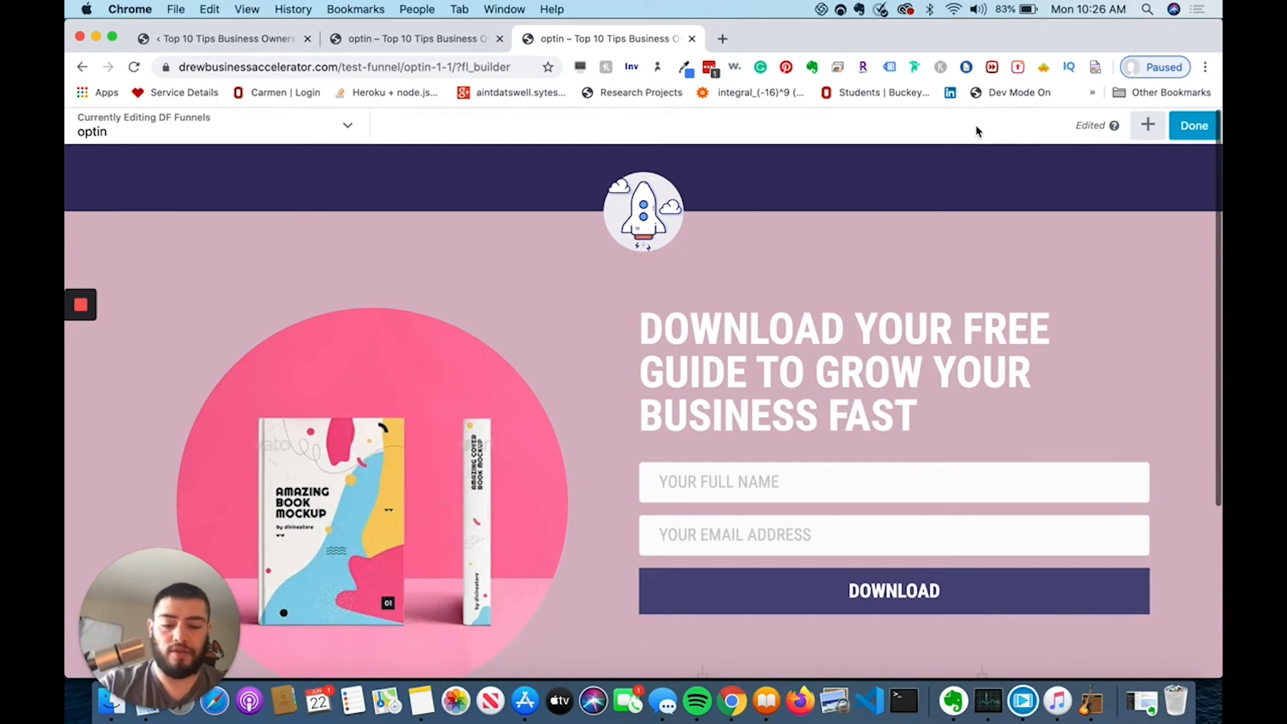
Step: Preview the optin page from the page builder at tablet and phone sizes
key("p")
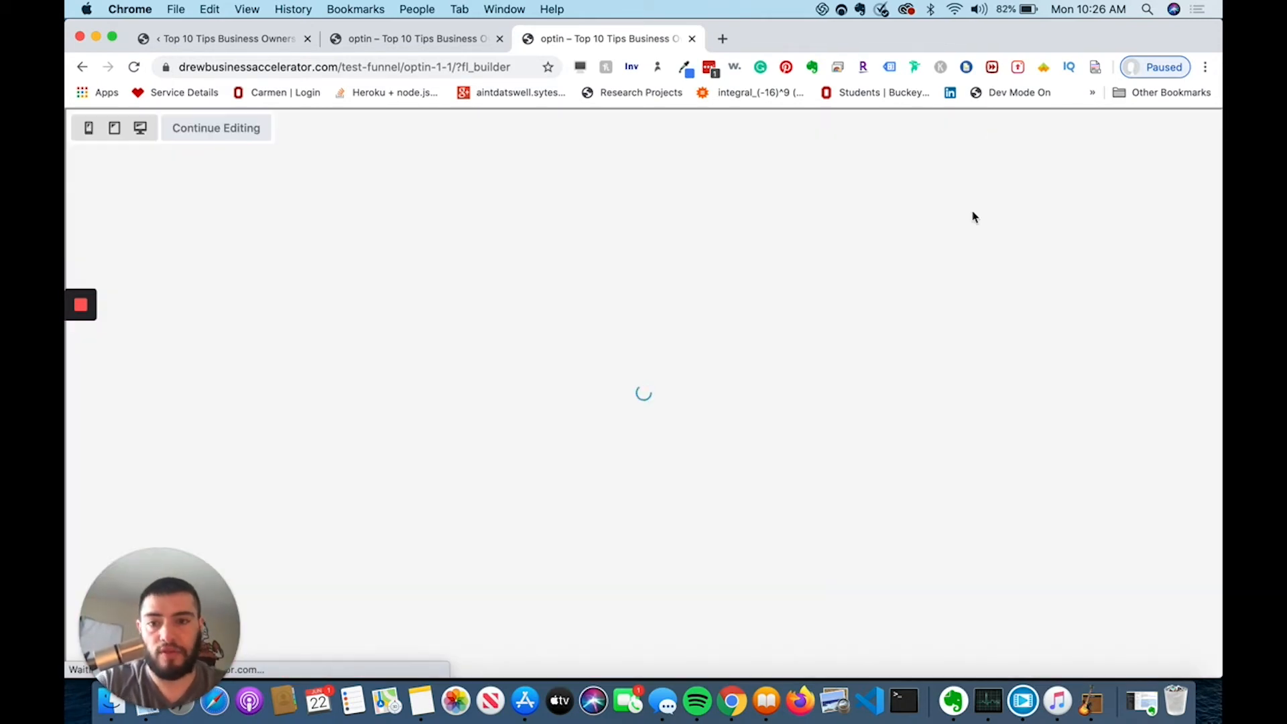
left_click(115, 128)
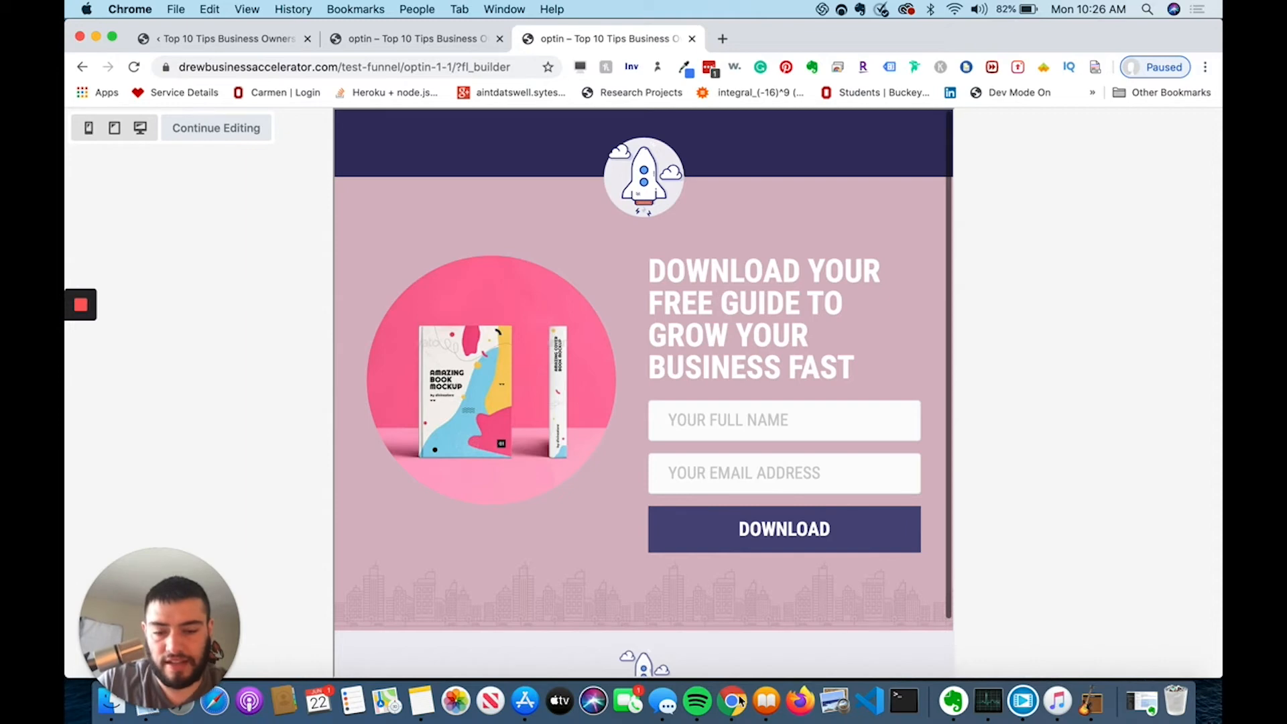
left_click(88, 131)
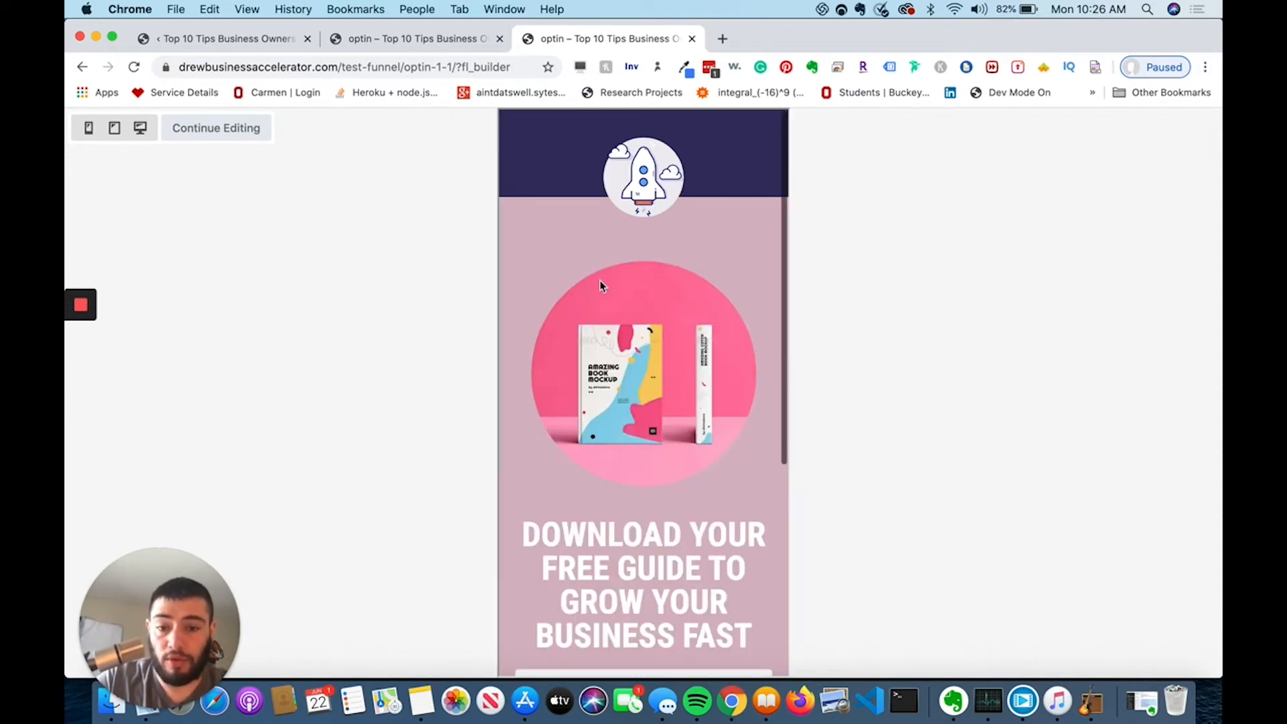
scroll(600, 286, "down", 3)
scroll(600, 287, "up", 3)
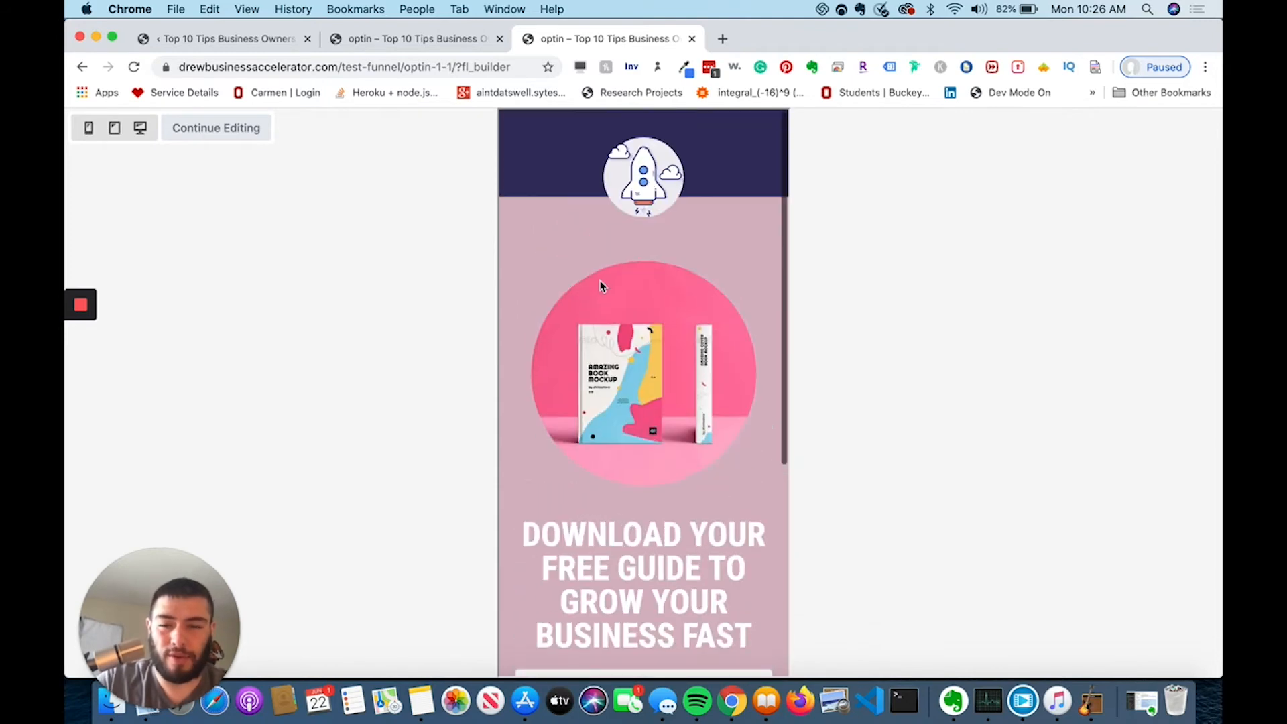
scroll(601, 355, "down", 3)
scroll(601, 354, "up", 3)
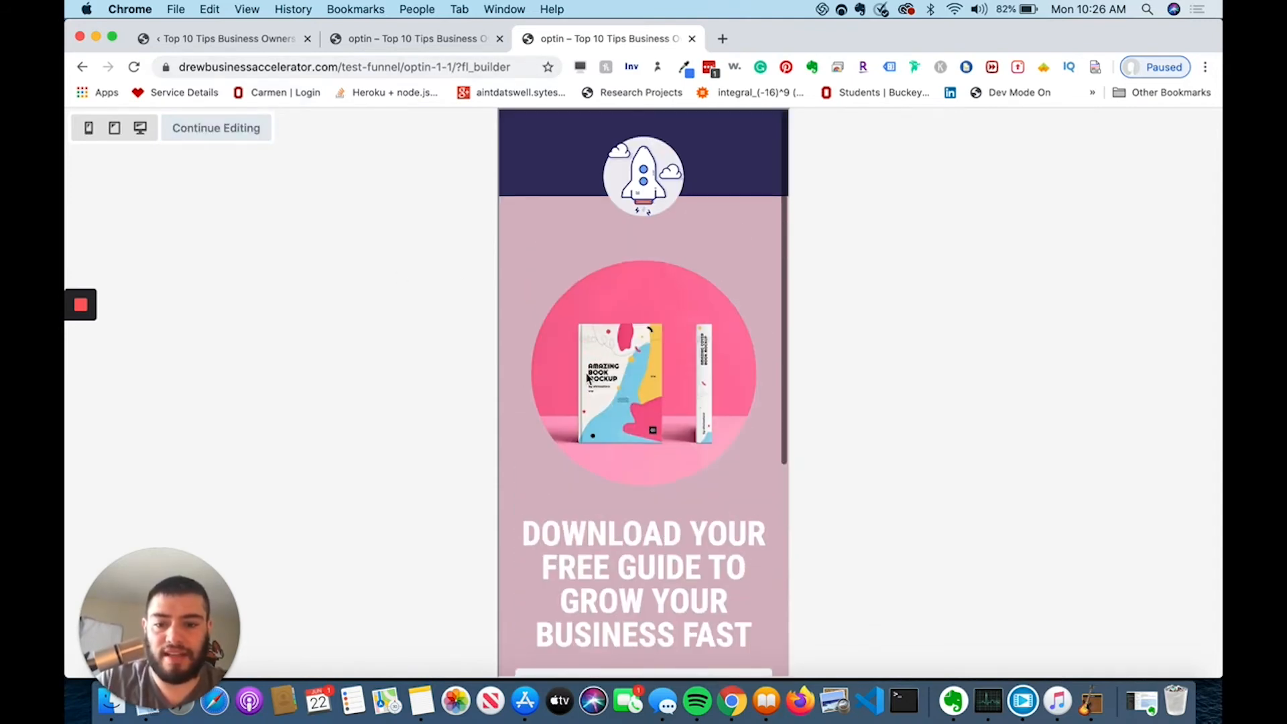
Step: Return to editing and look at the style settings of the book photo
left_click(215, 127)
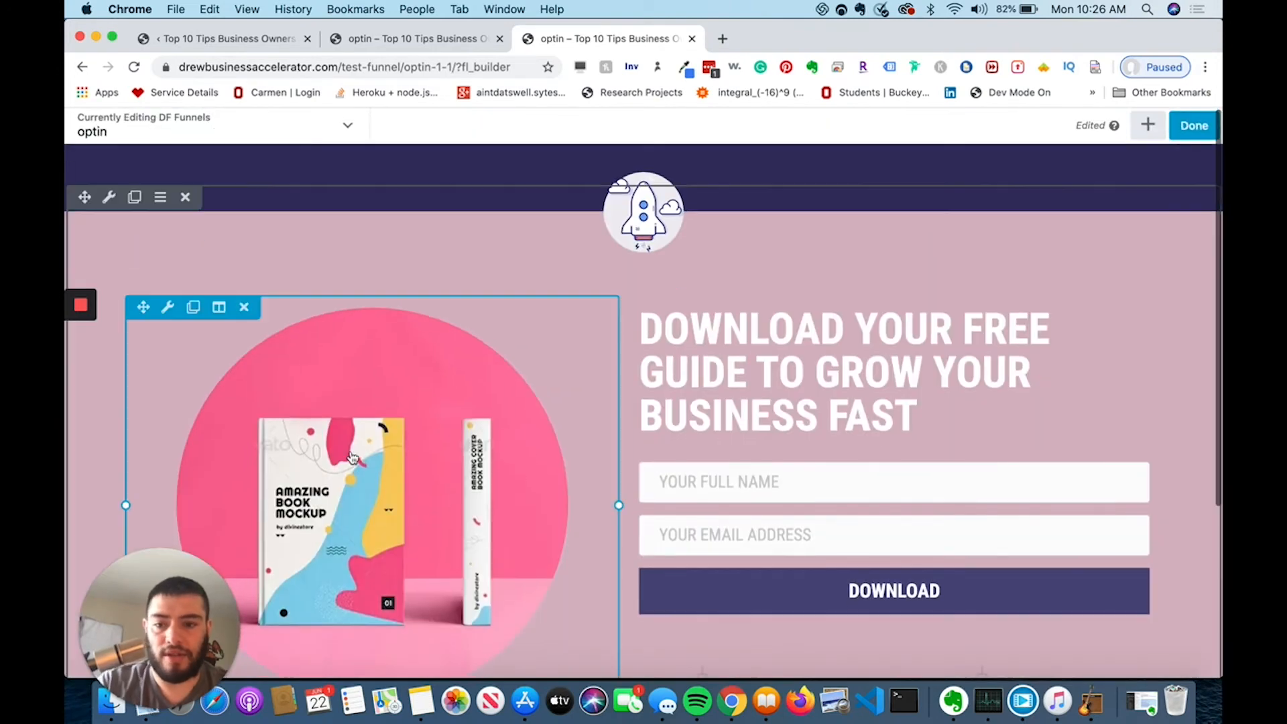
left_click(352, 458)
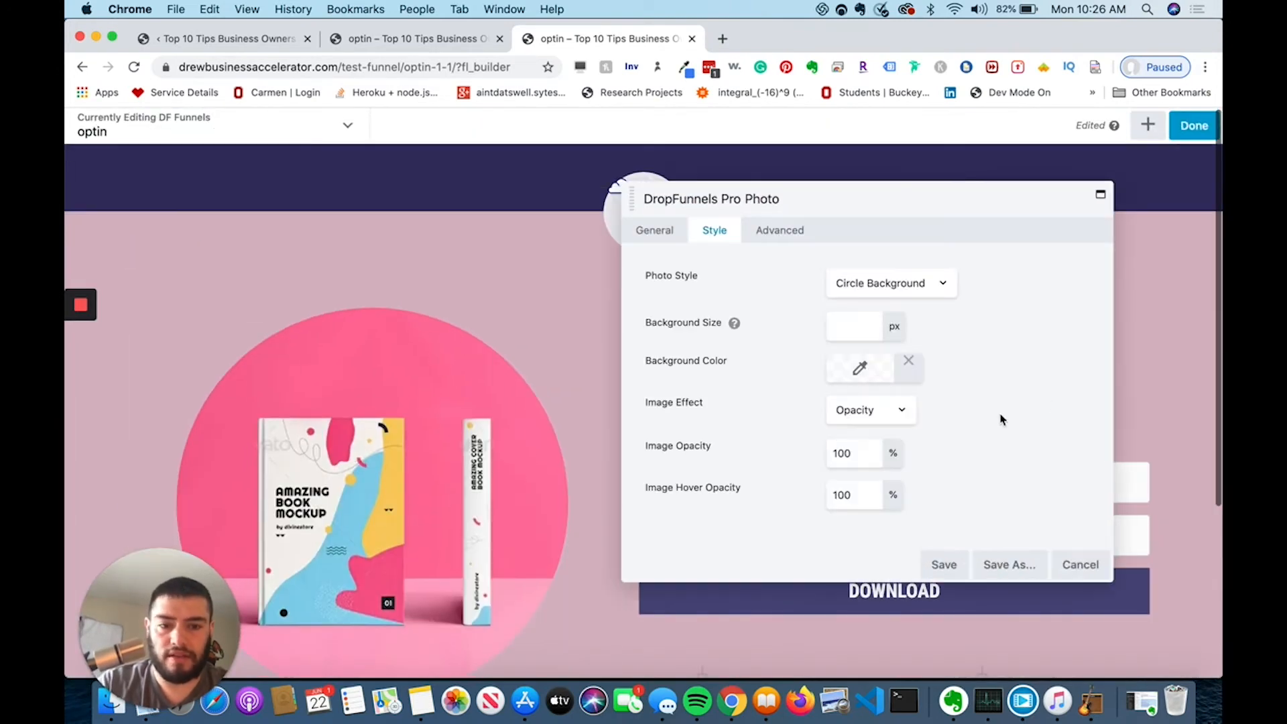
left_click(1076, 564)
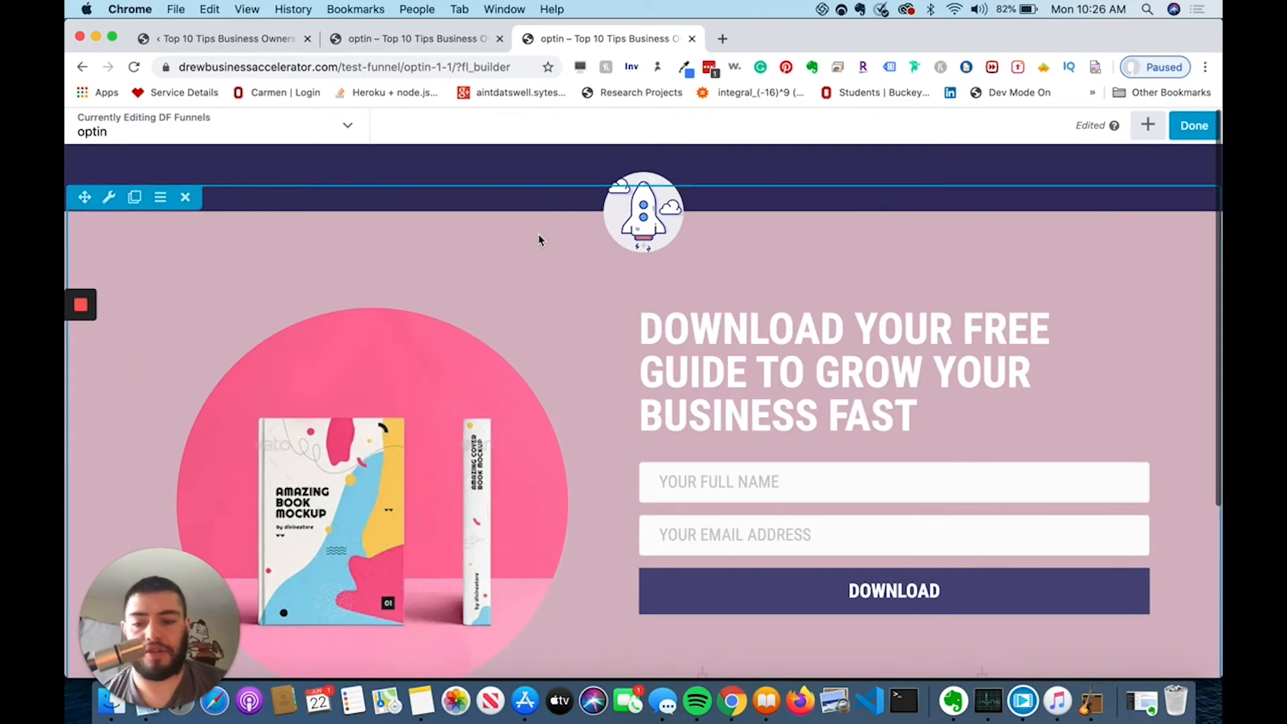
Step: In responsive editing at phone size, set the main heading's font size to 27 px and save the heading
key("r")
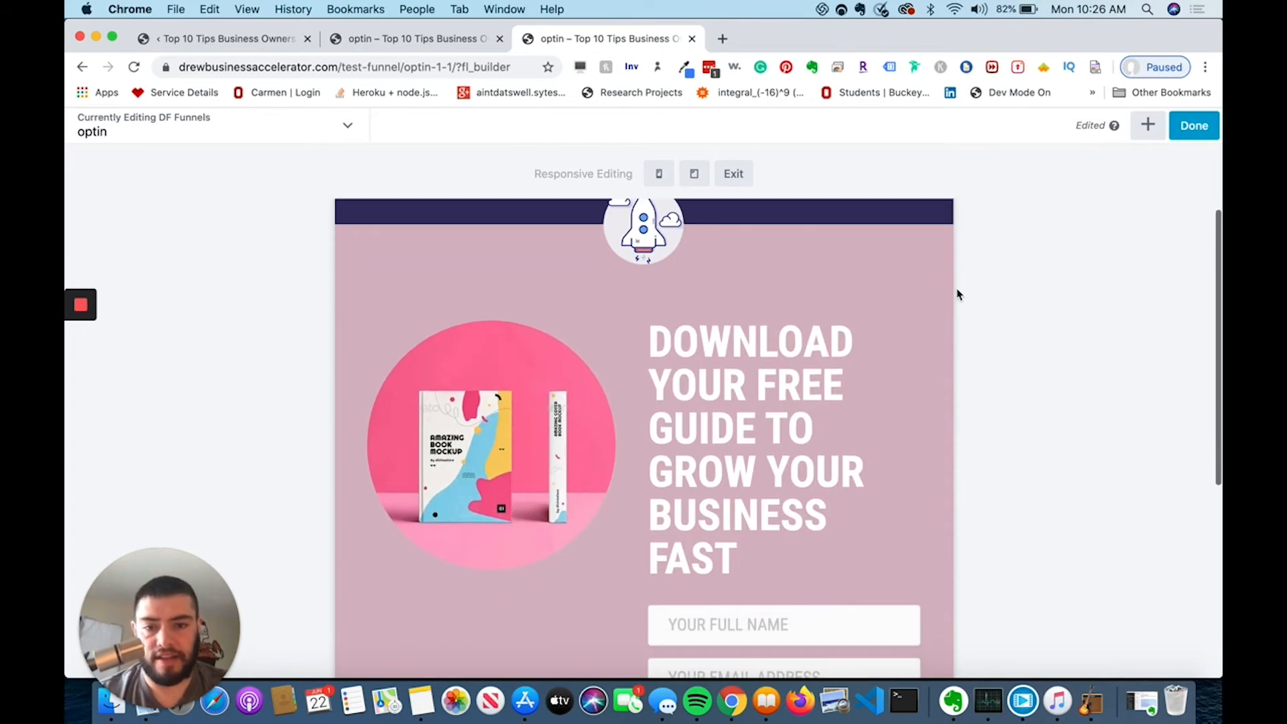
left_click(658, 173)
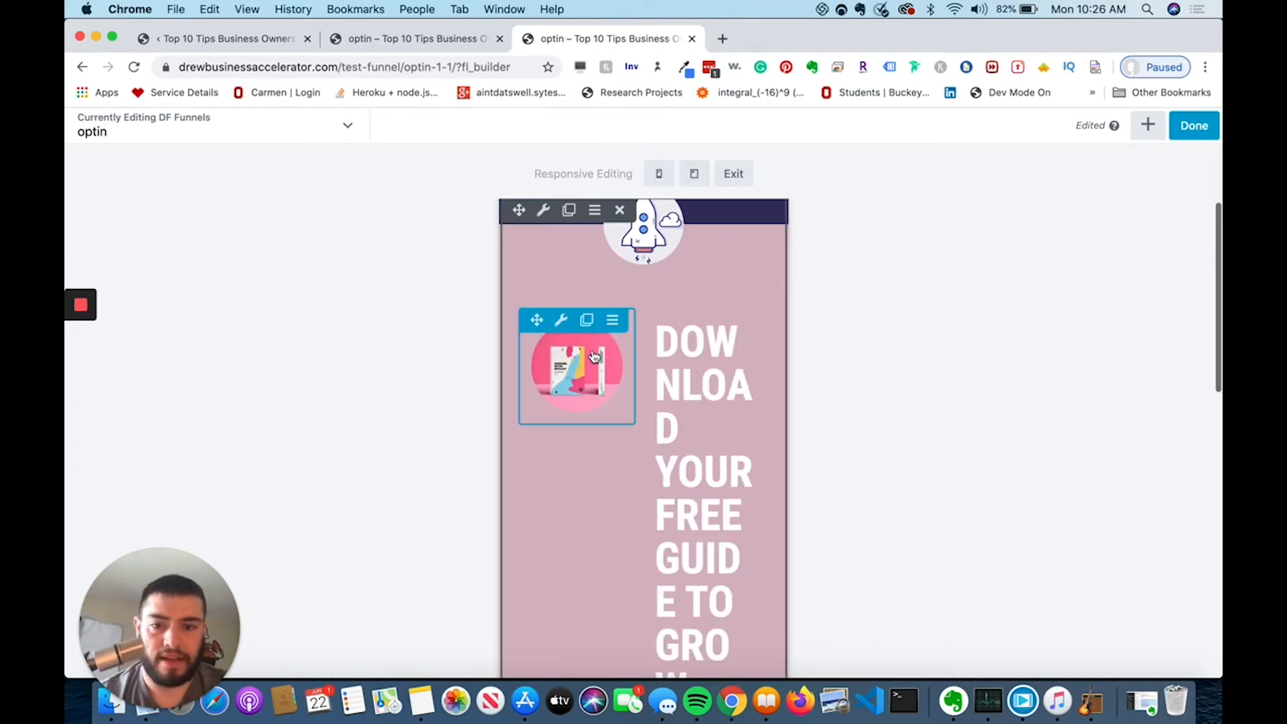
scroll(593, 358, "down", 10)
scroll(593, 356, "up", 10)
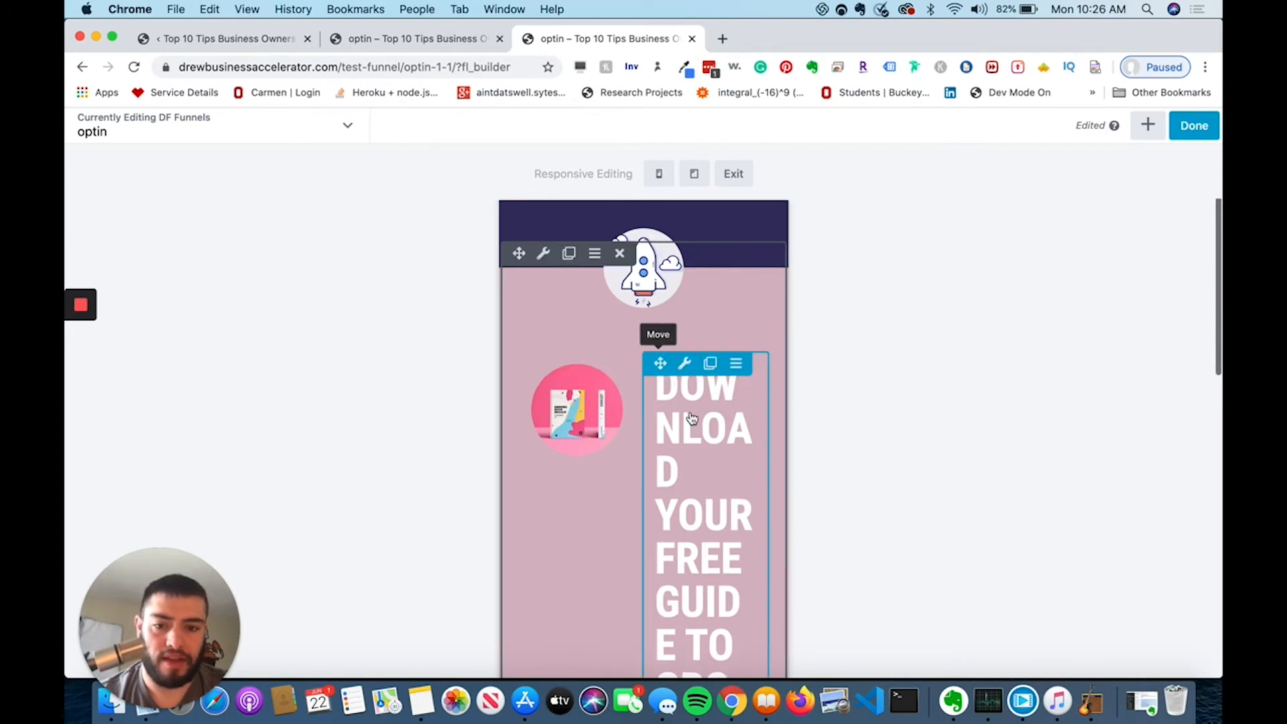
left_click(684, 363)
left_click(831, 326)
left_click(843, 377)
left_click_drag(929, 411, 899, 411)
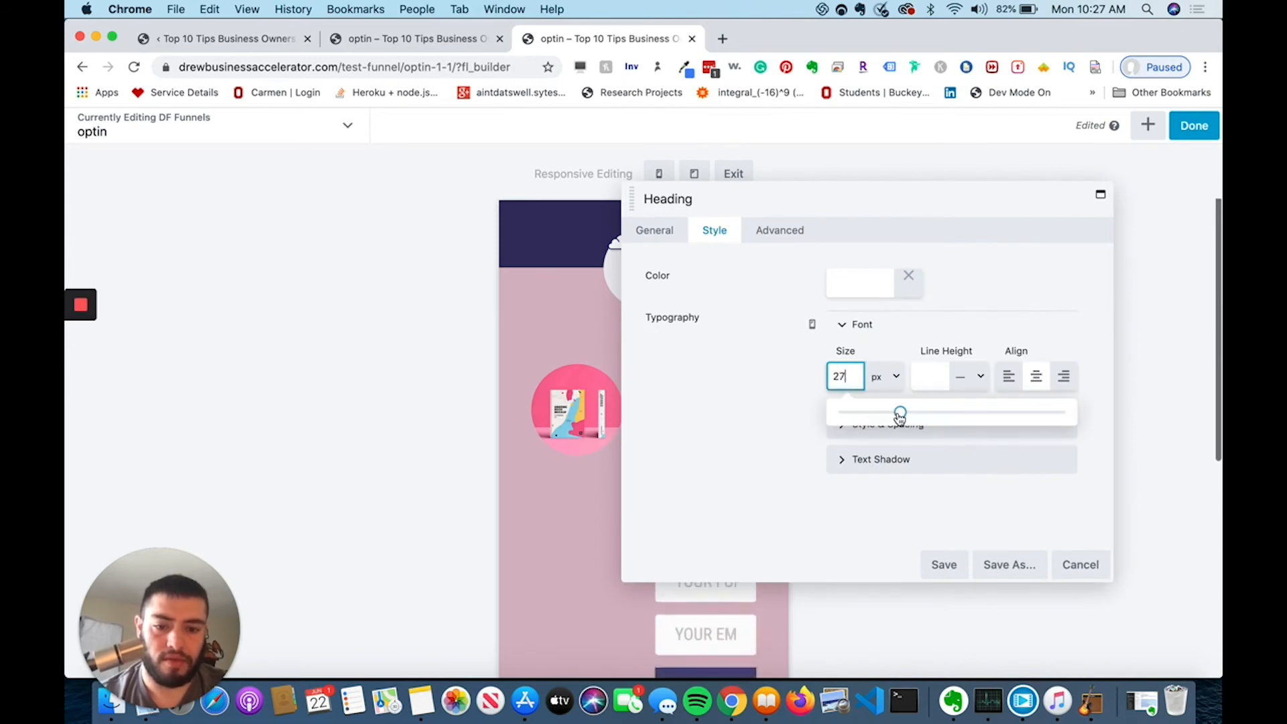
left_click(944, 564)
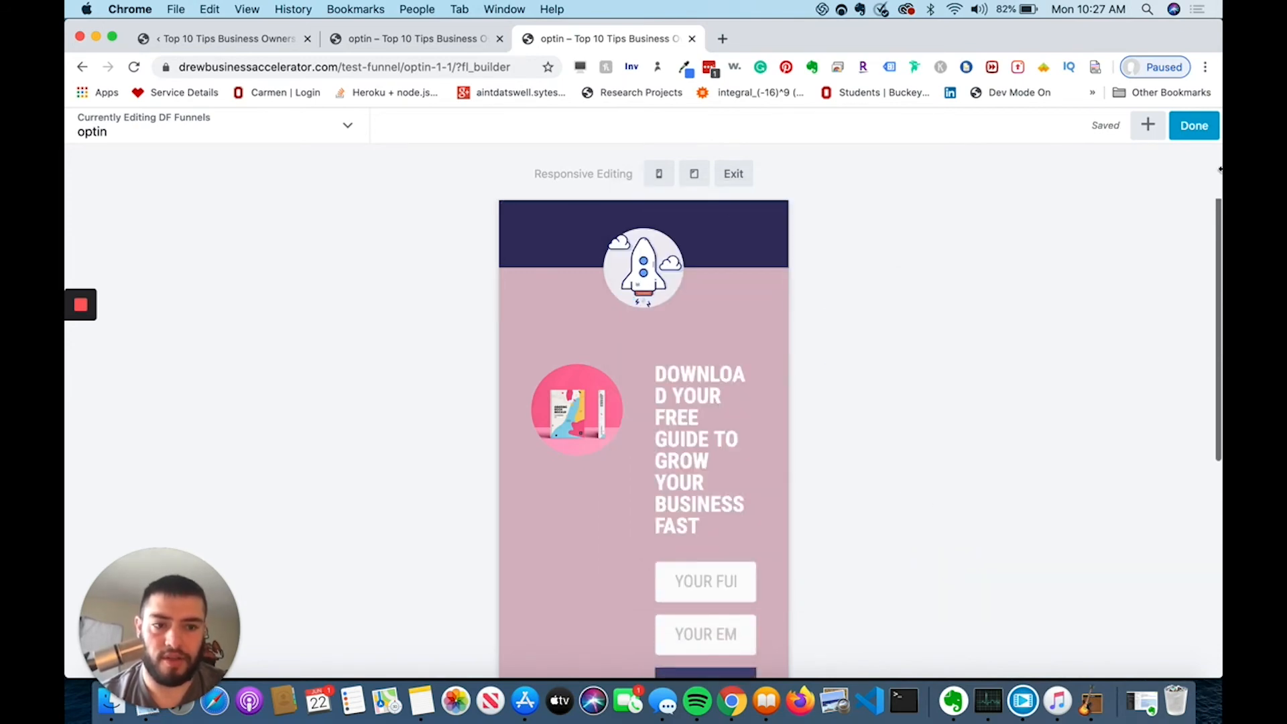
Step: Publish the optin page's changes, preview the page at phone size, and return to editing
left_click(1191, 128)
left_click(1125, 128)
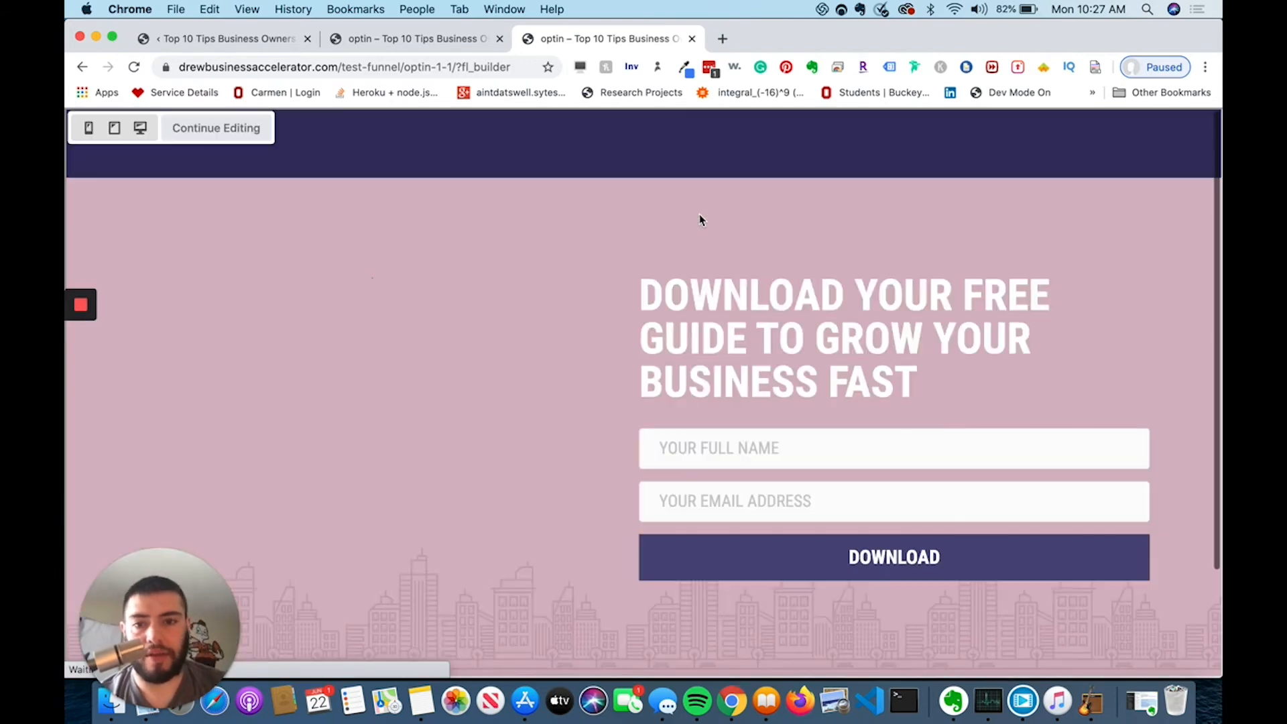
scroll(669, 275, "down", 1)
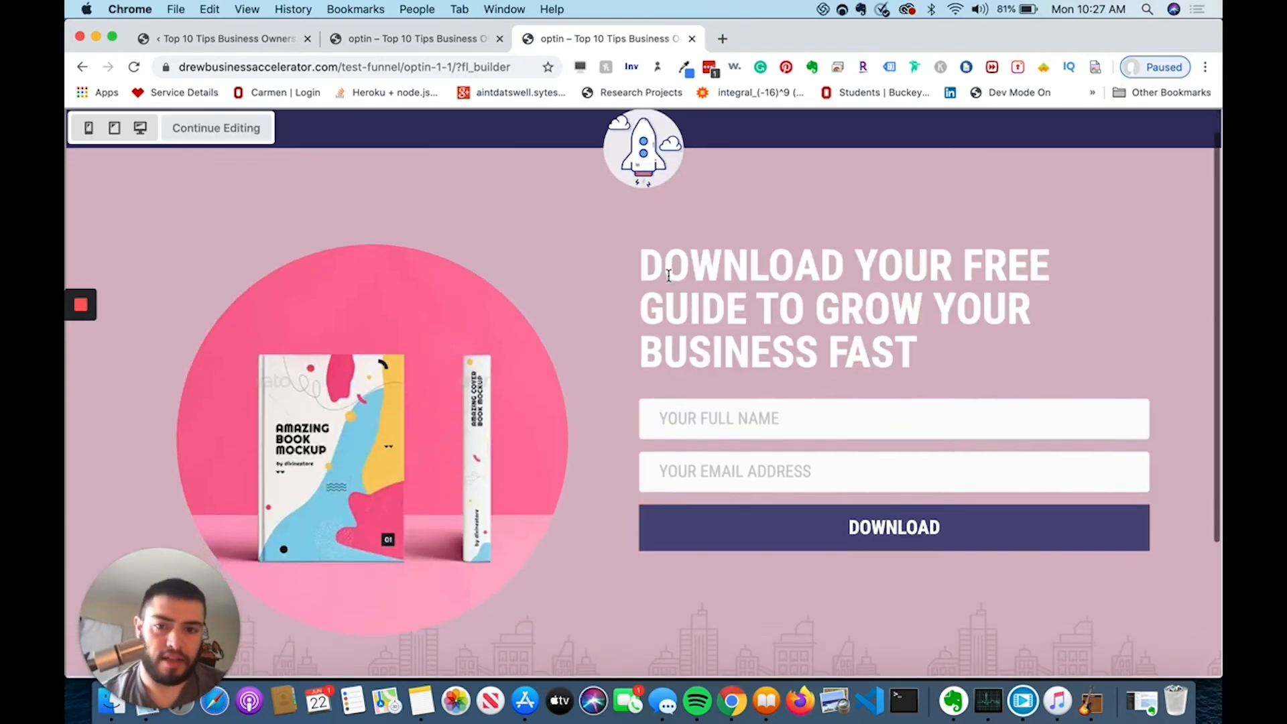
scroll(674, 266, "up", 1)
left_click(92, 129)
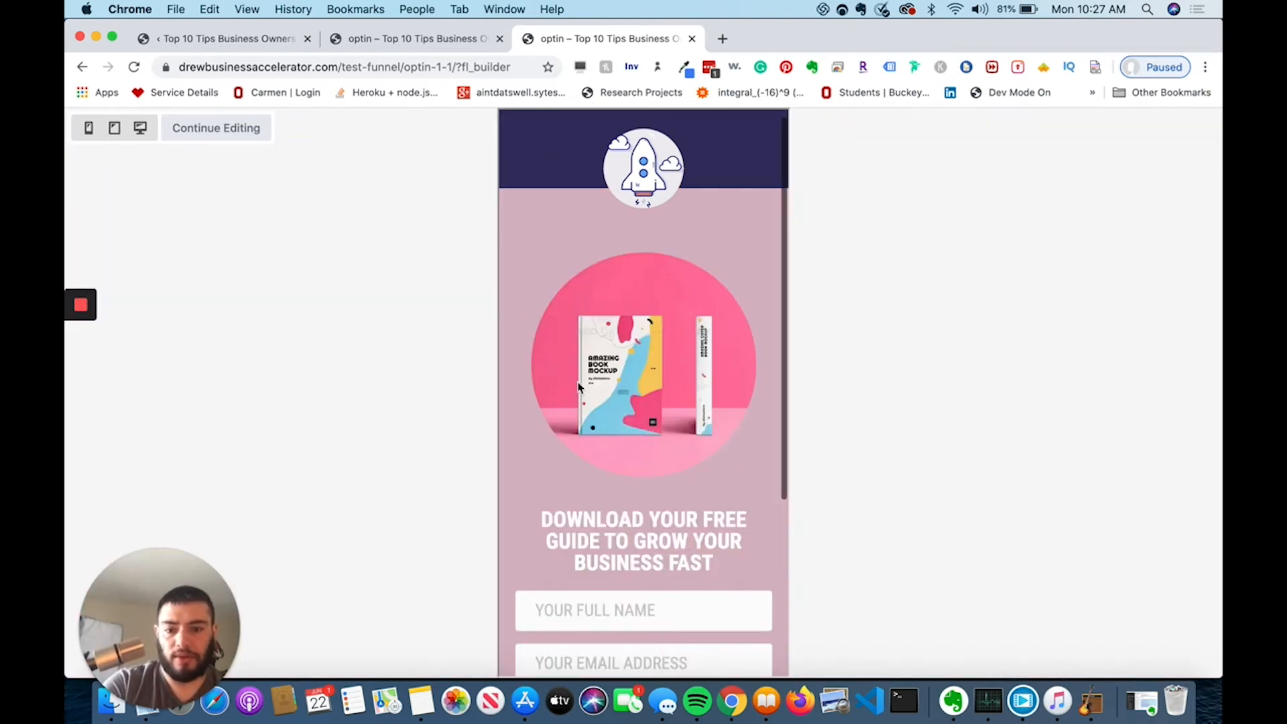
scroll(579, 387, "down", 2)
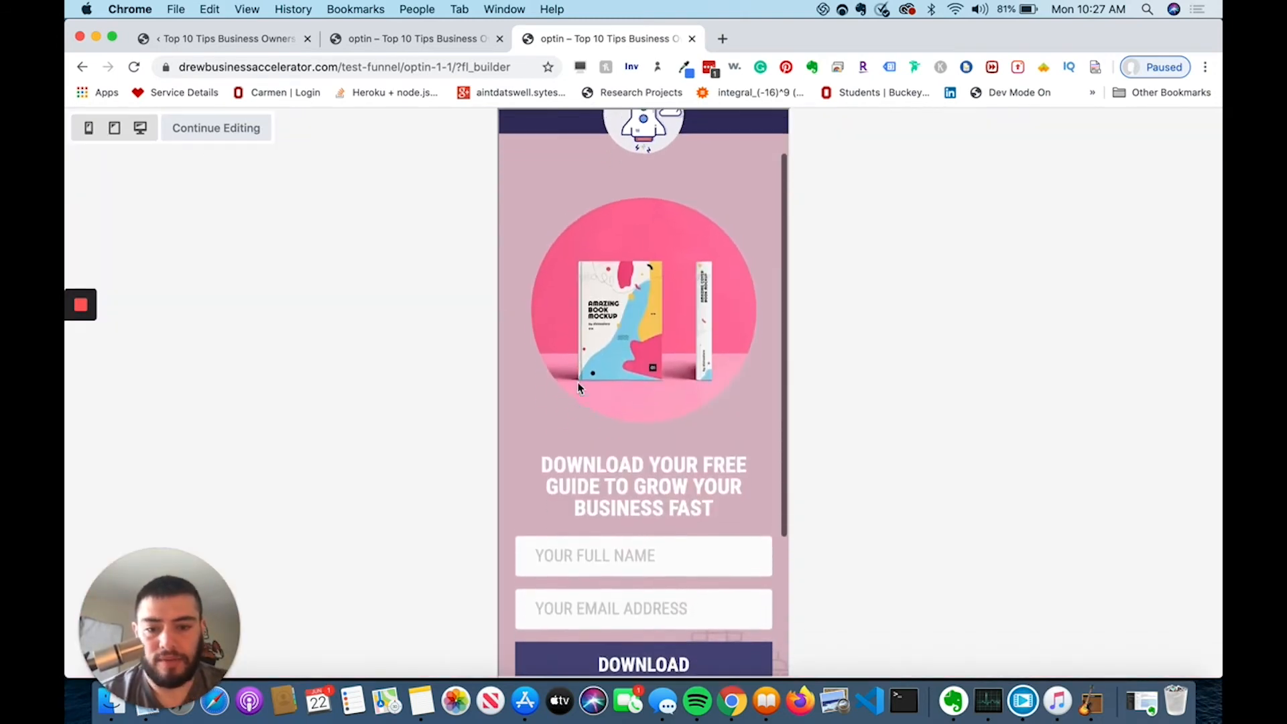
scroll(580, 385, "up", 2)
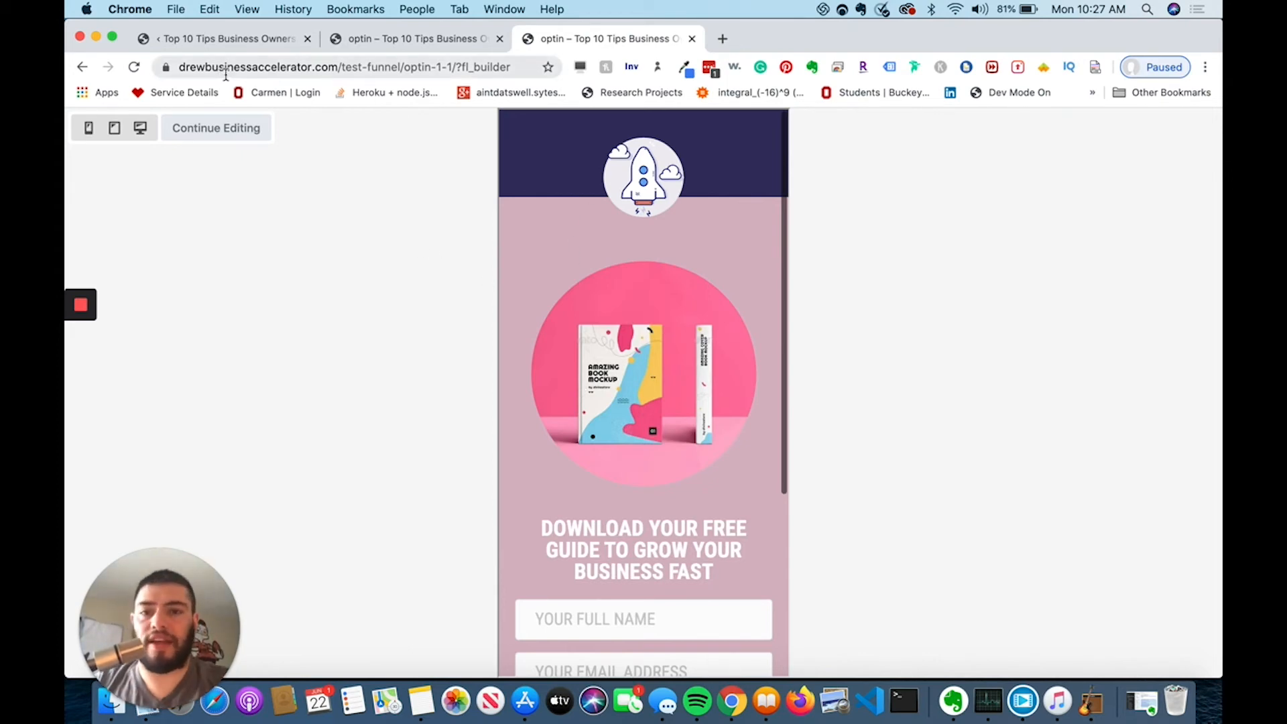
left_click(218, 129)
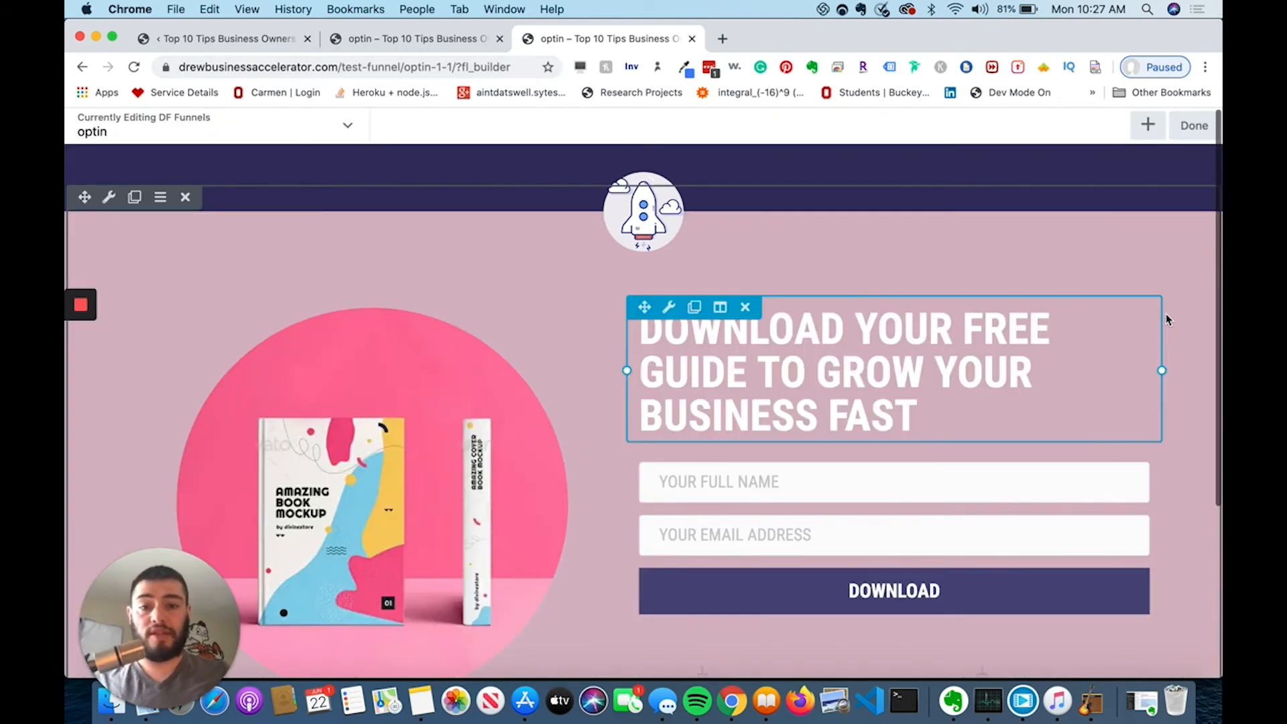